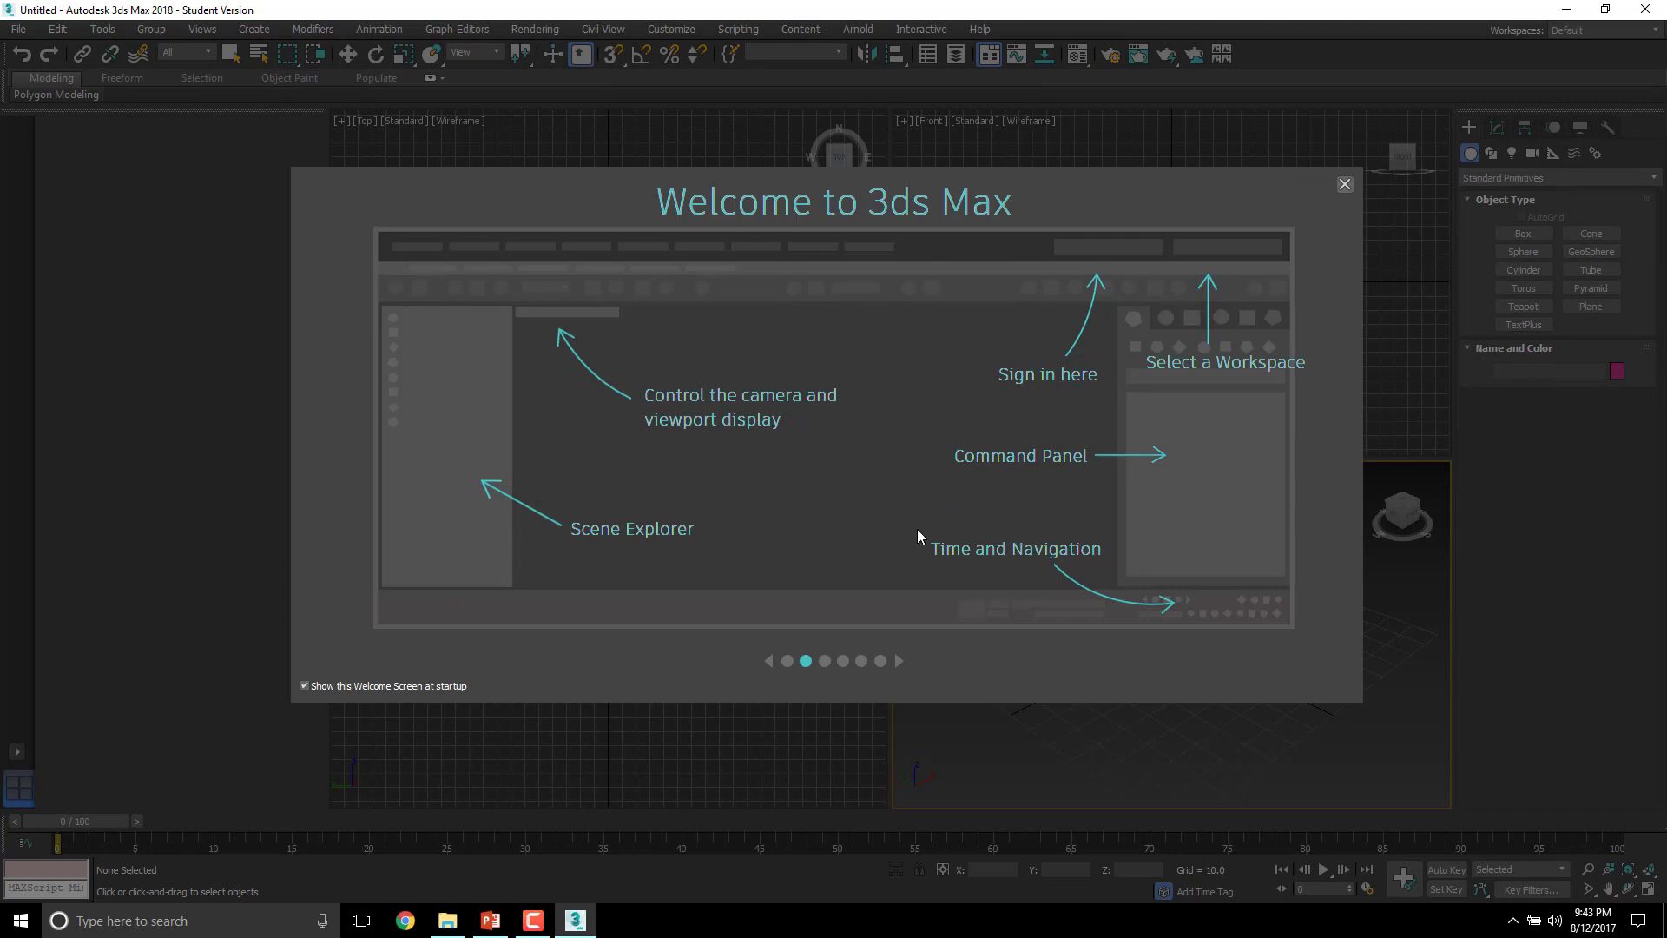
Turn off 'Show this Welcome Screen at startup' and close the Welcome Screen
click(898, 662)
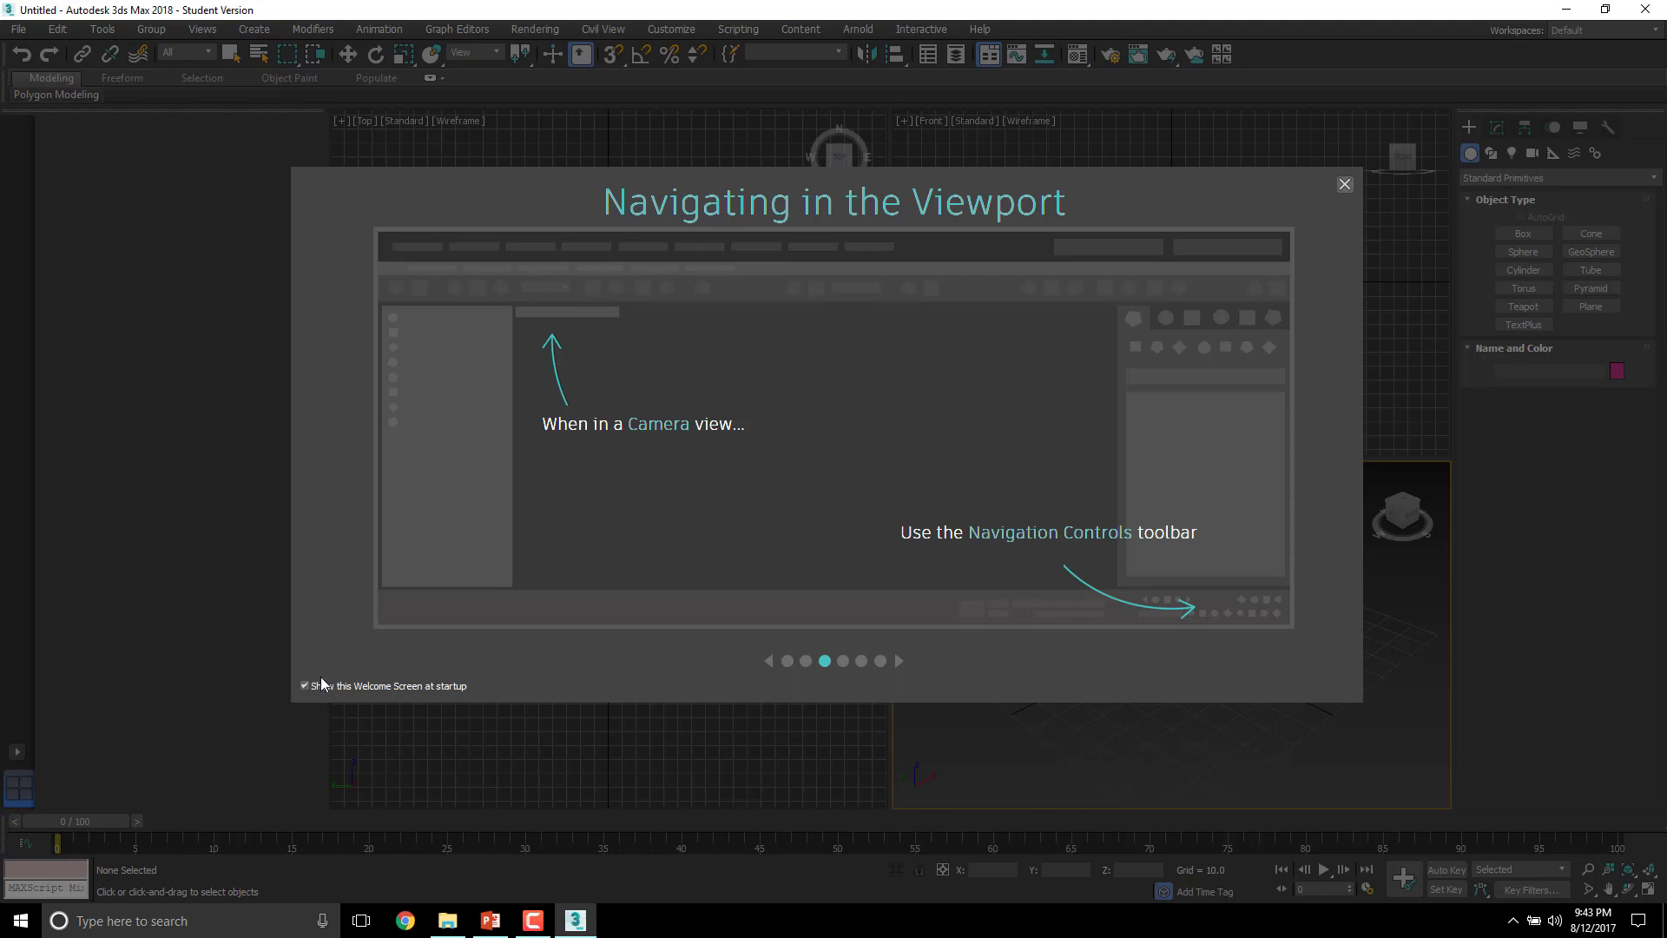
click(305, 686)
click(1345, 184)
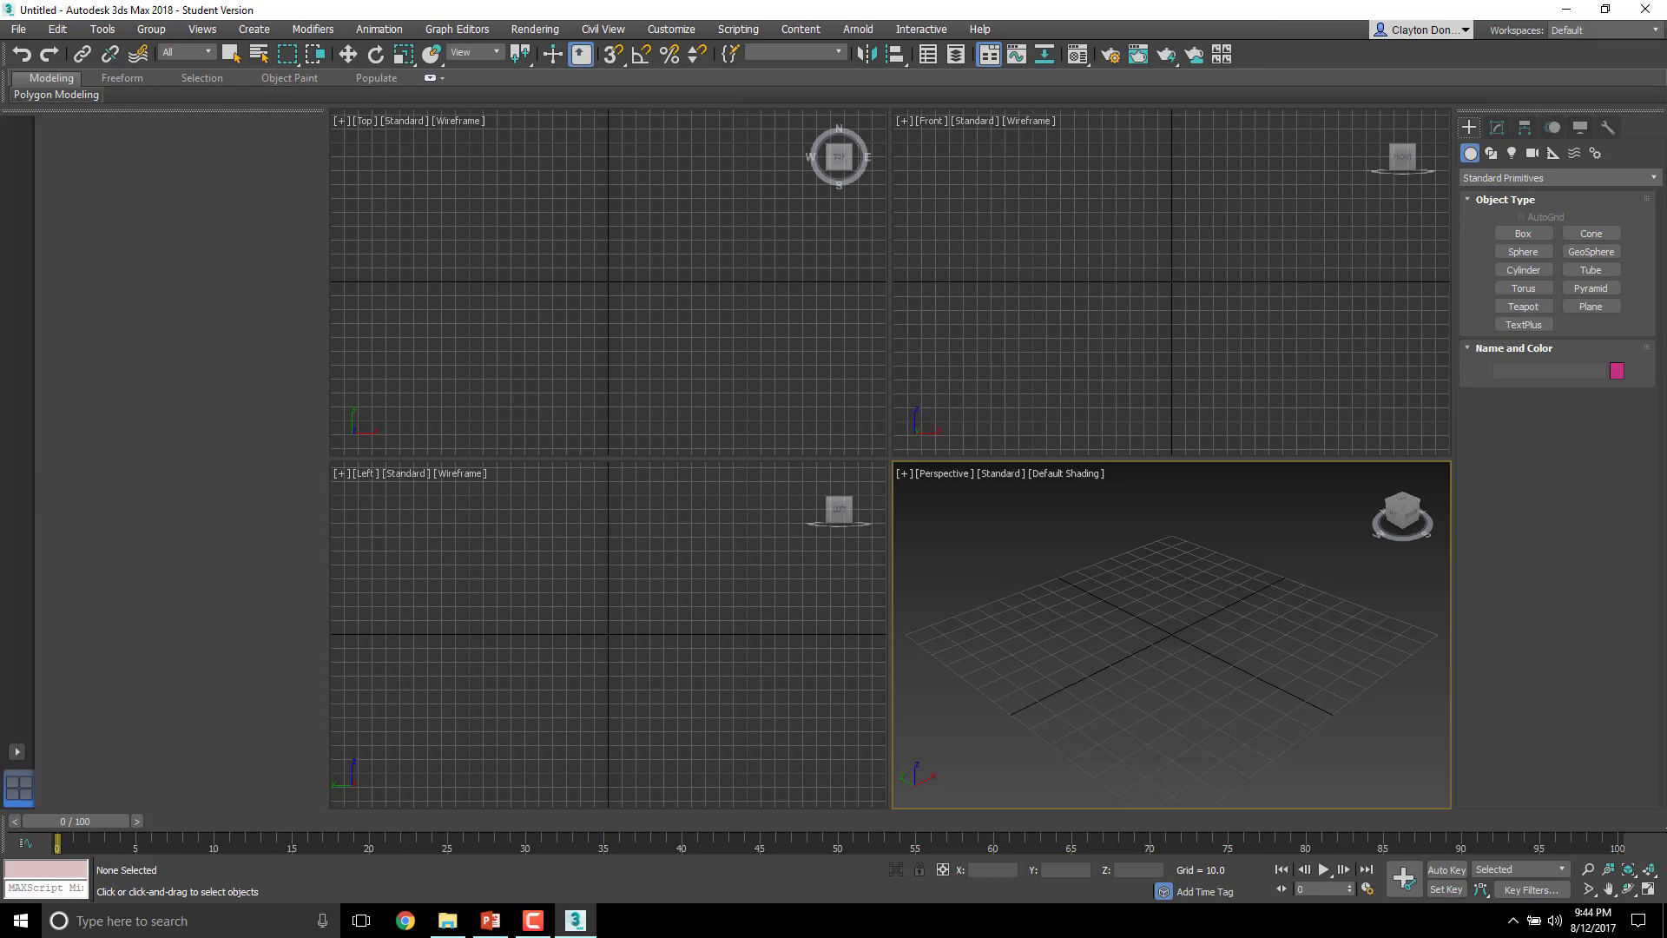
In Units Setup, choose Metric display units set to Centimeters and confirm
key(super+e)
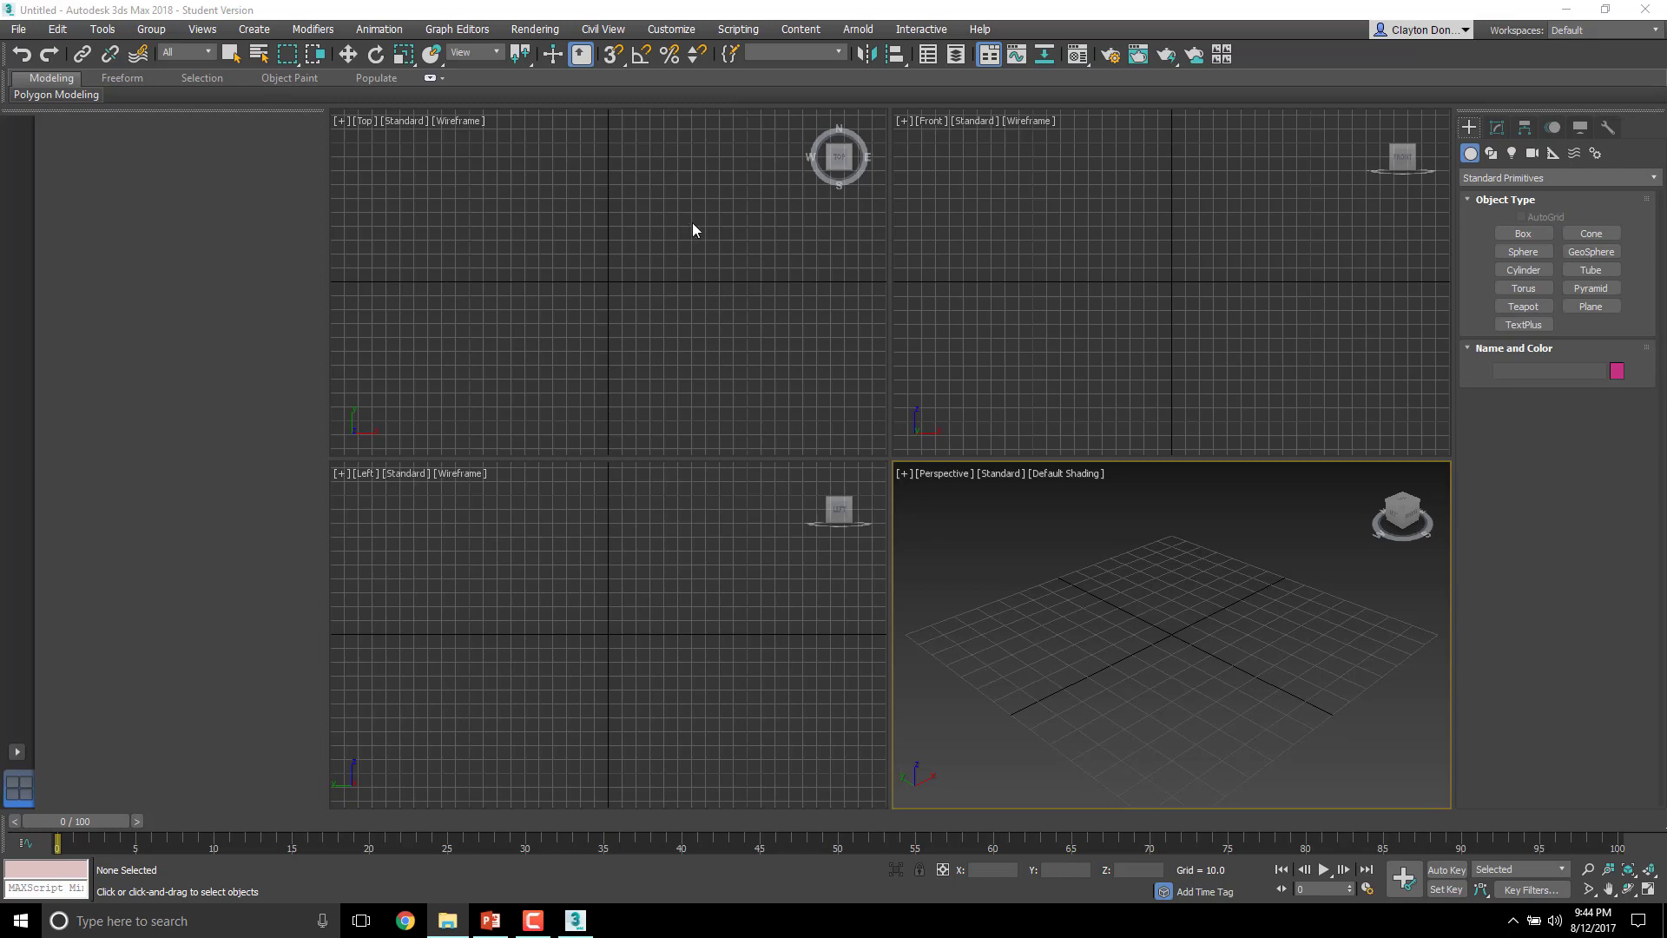
click(669, 31)
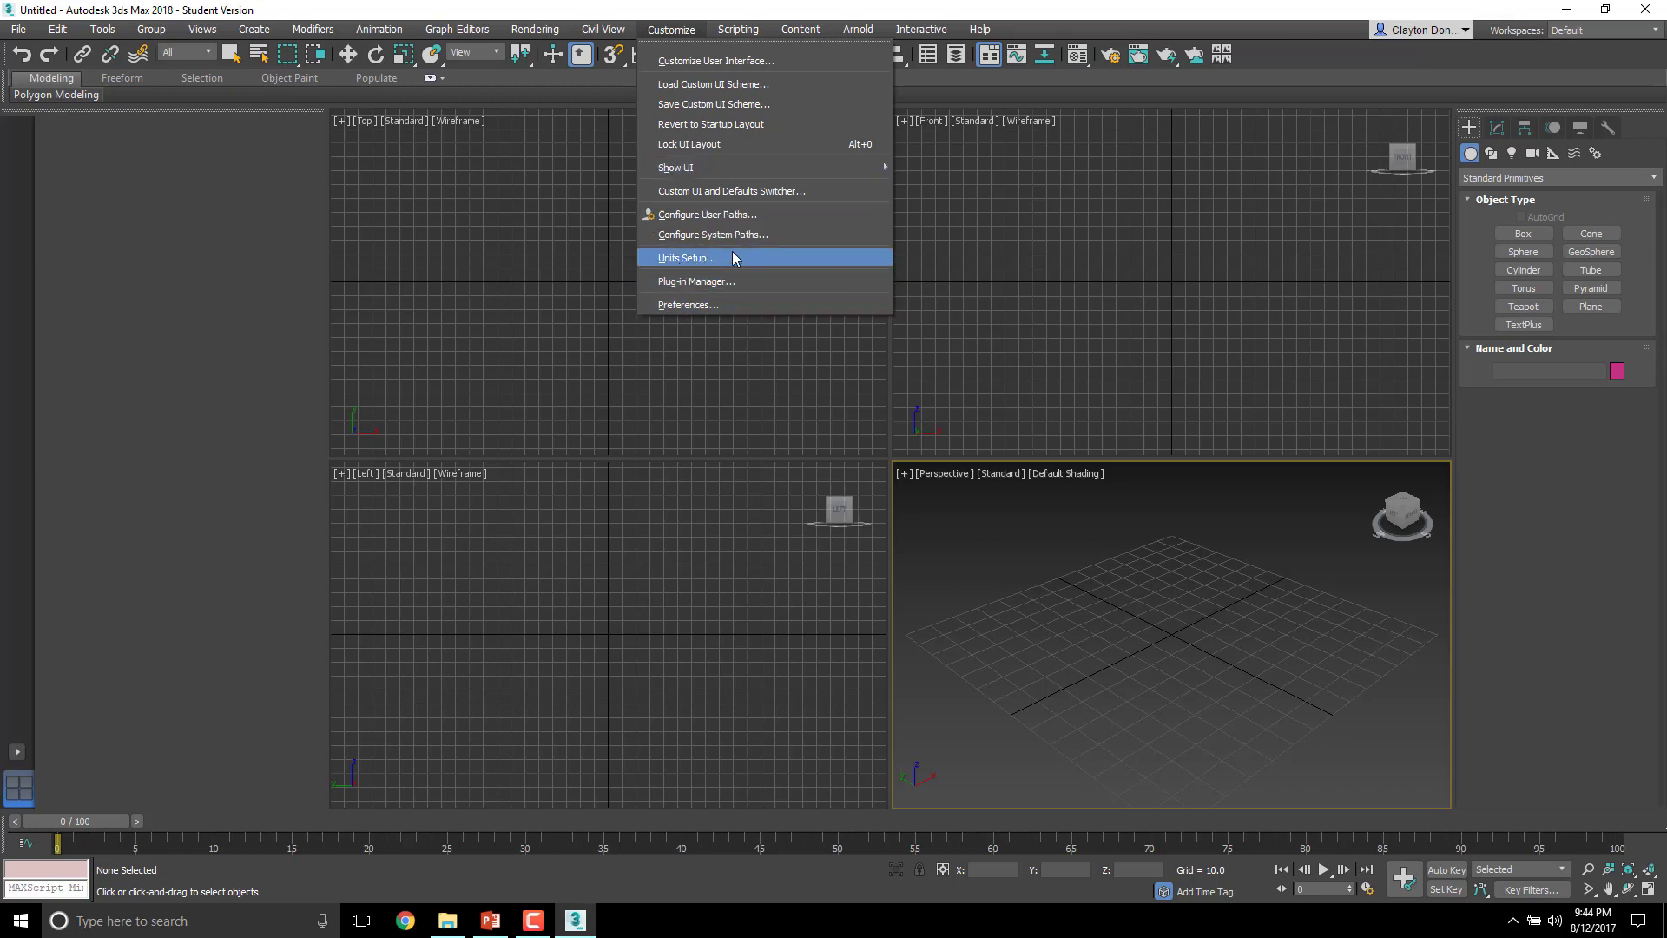
click(688, 260)
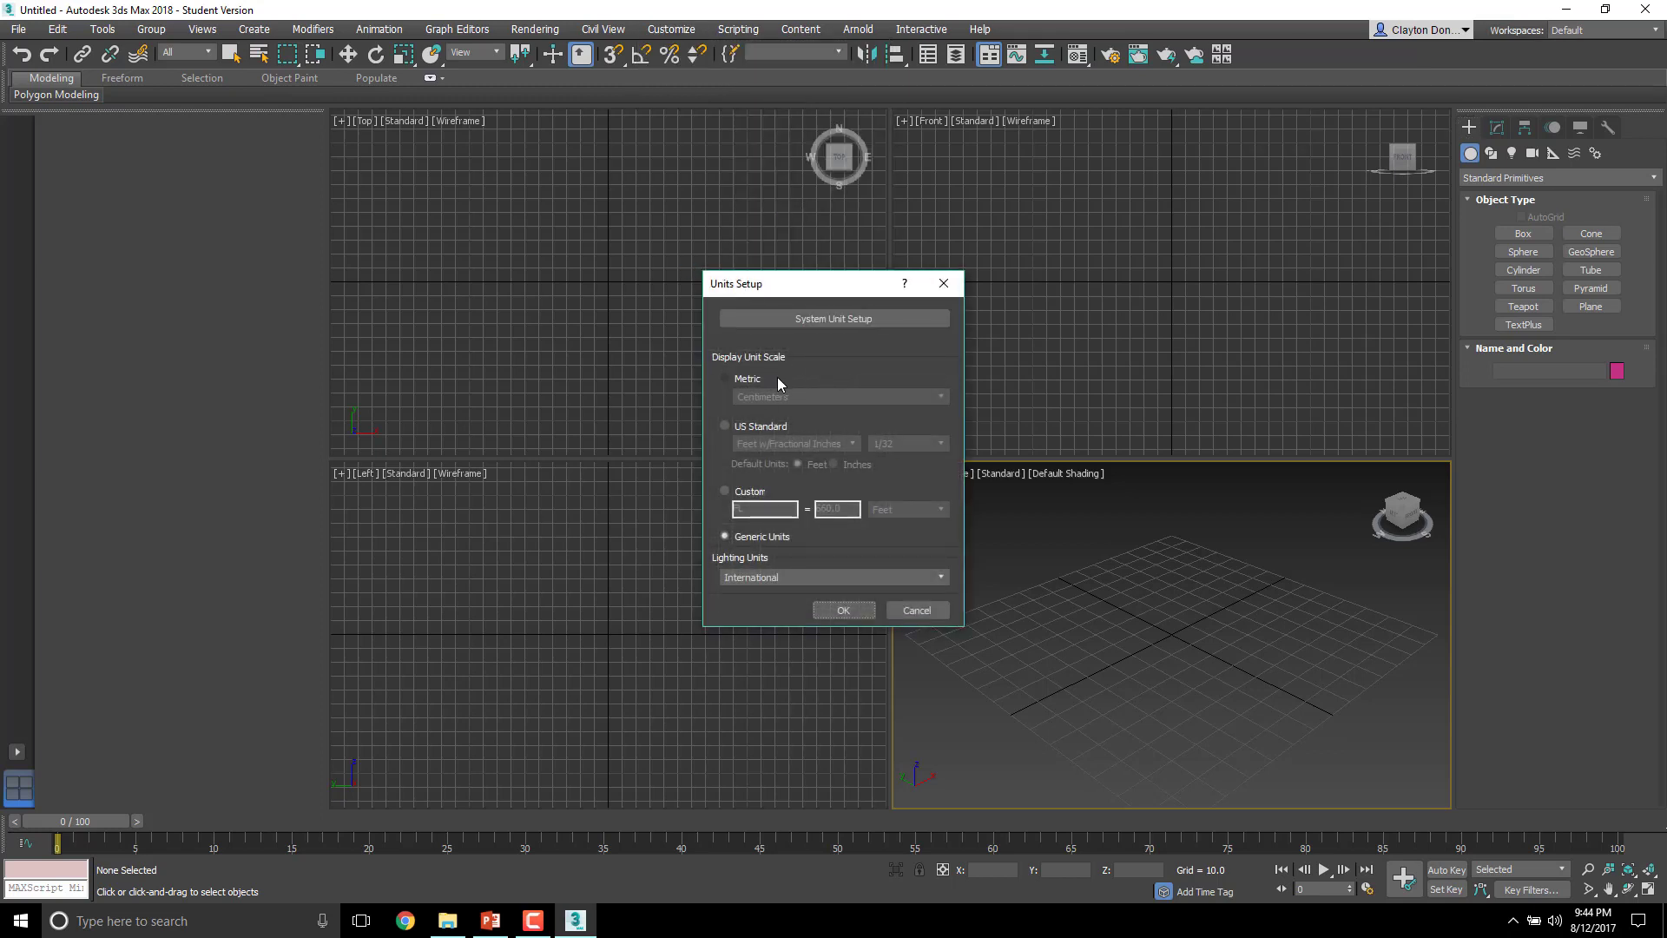
click(731, 382)
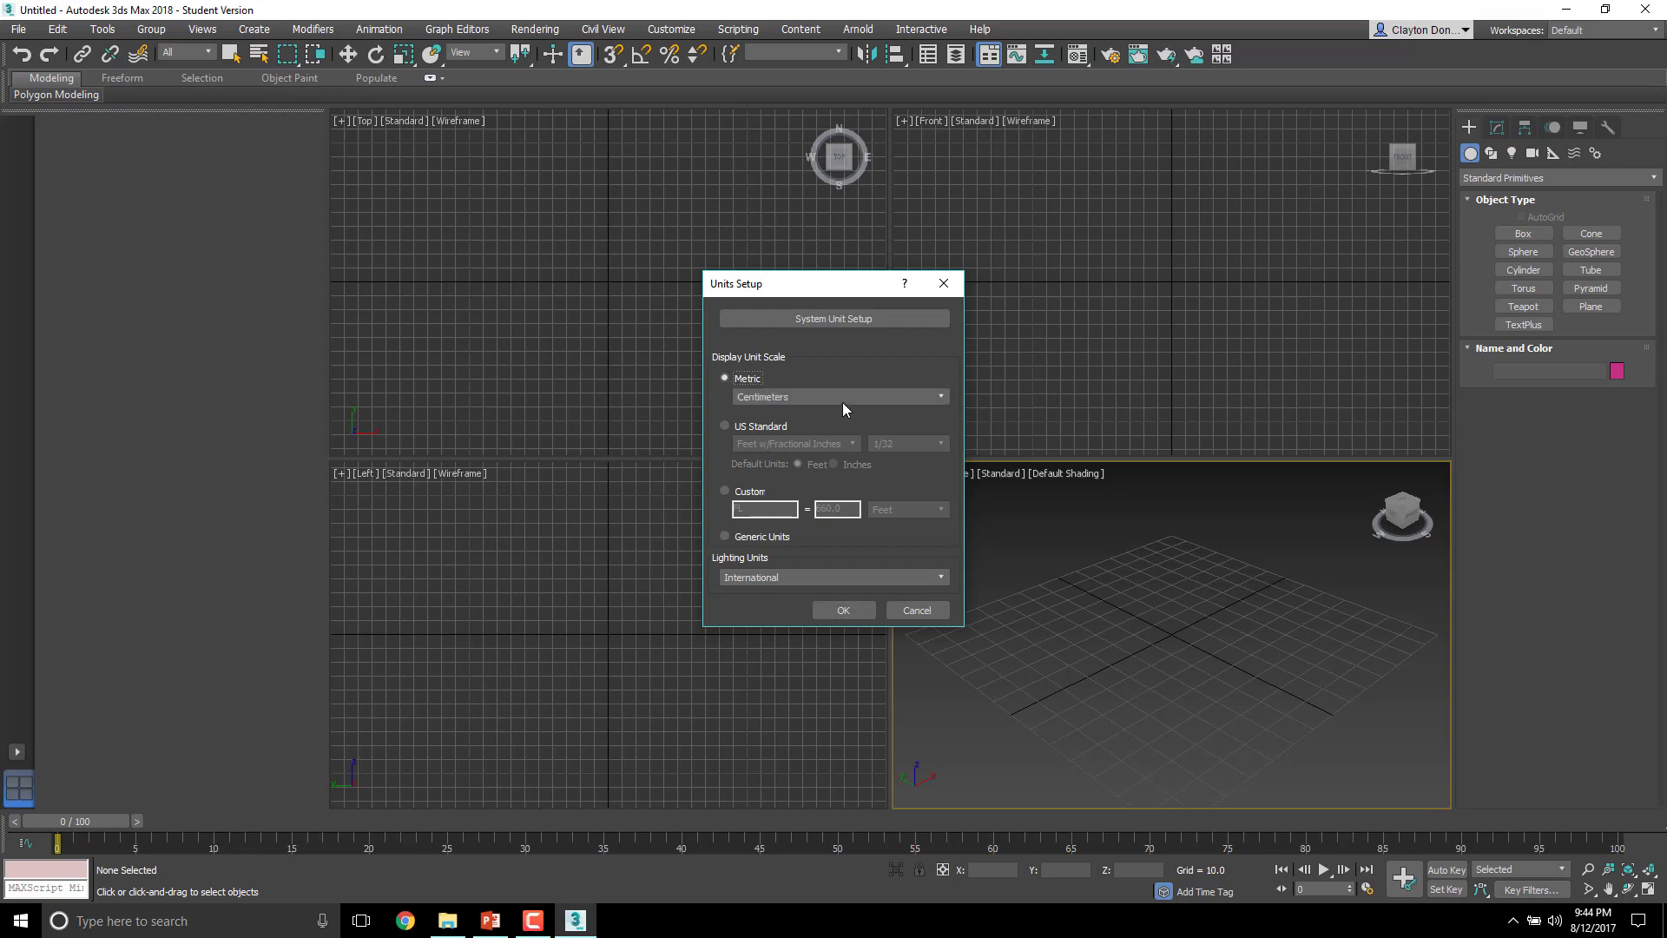
click(925, 398)
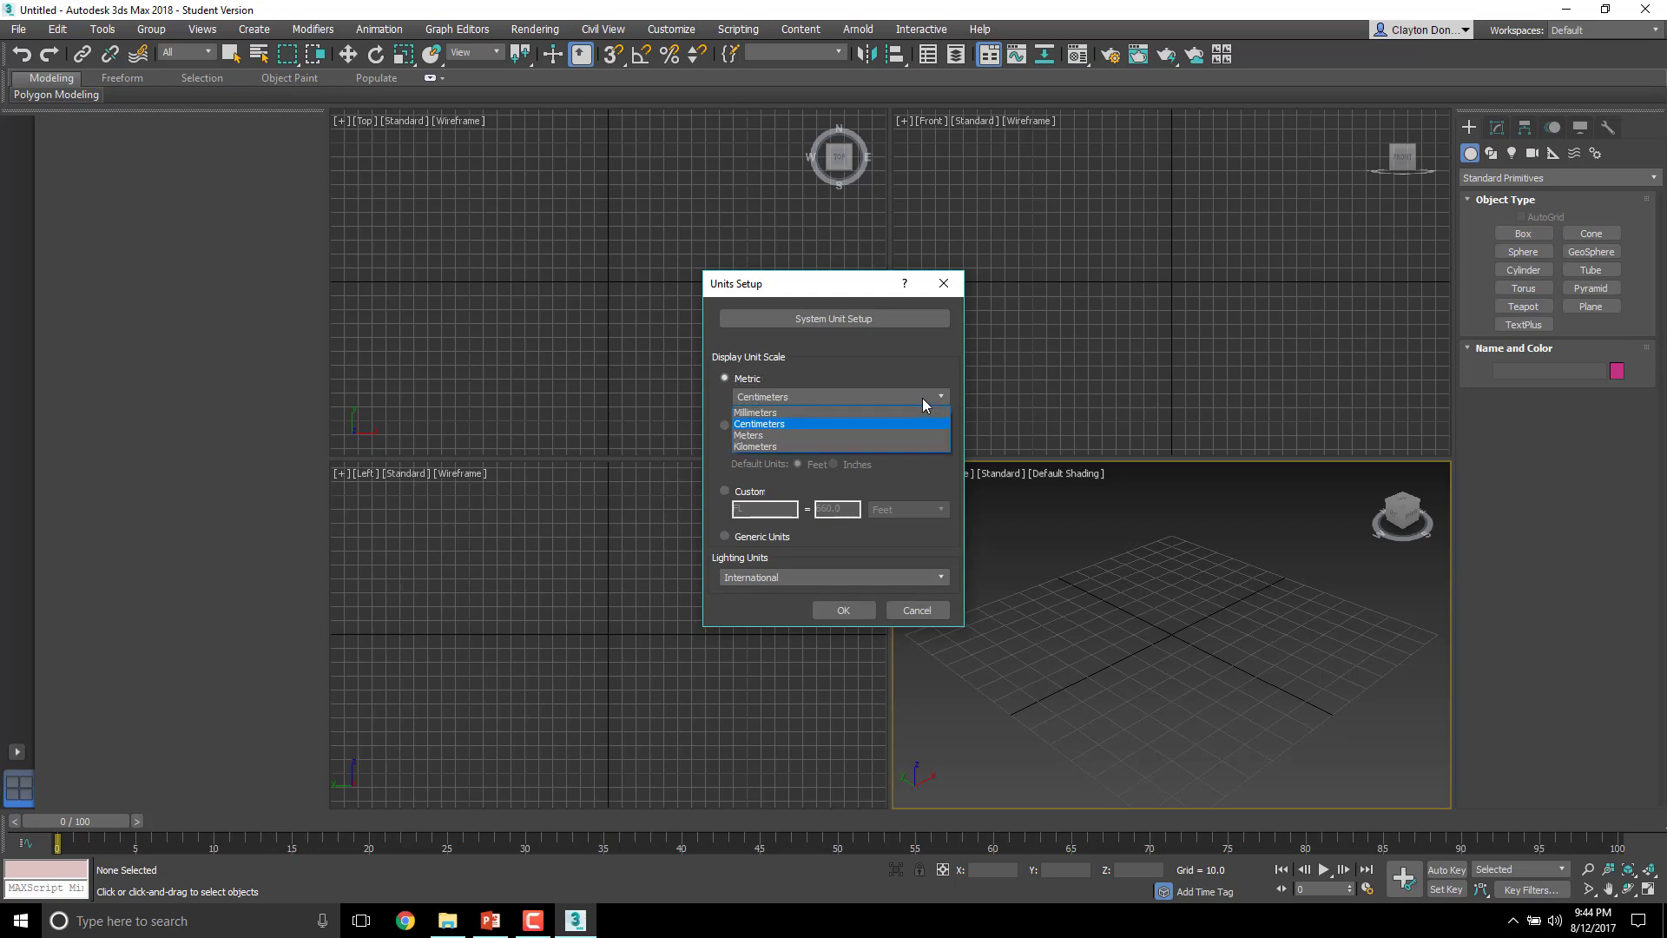
click(755, 434)
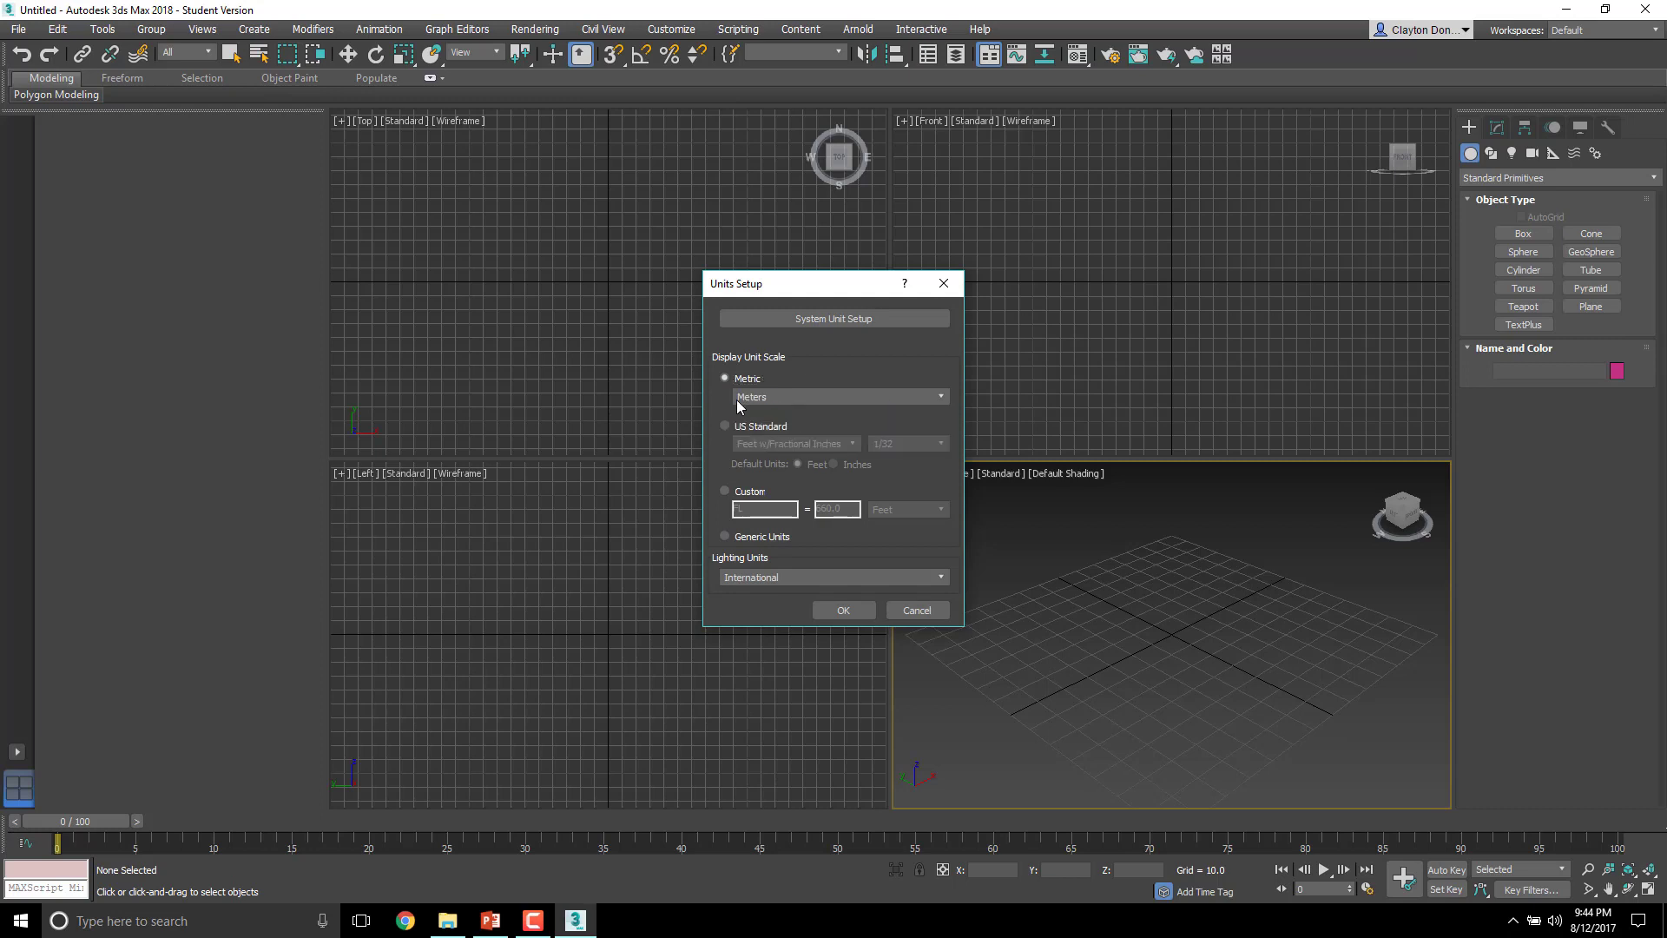
click(789, 398)
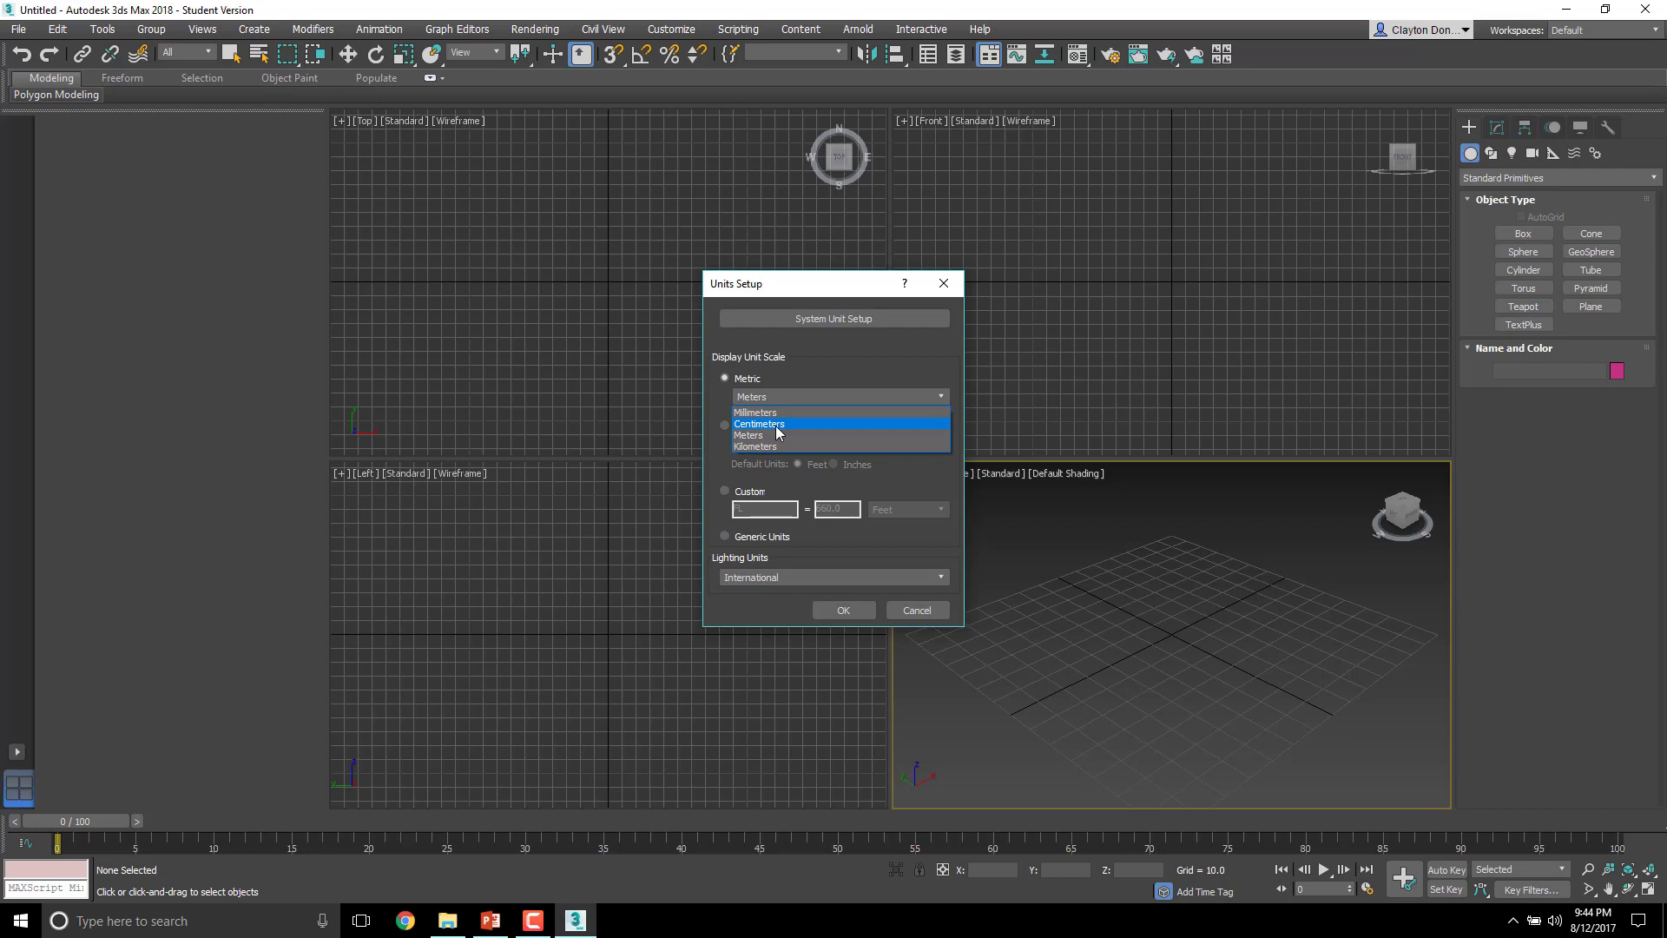
click(778, 424)
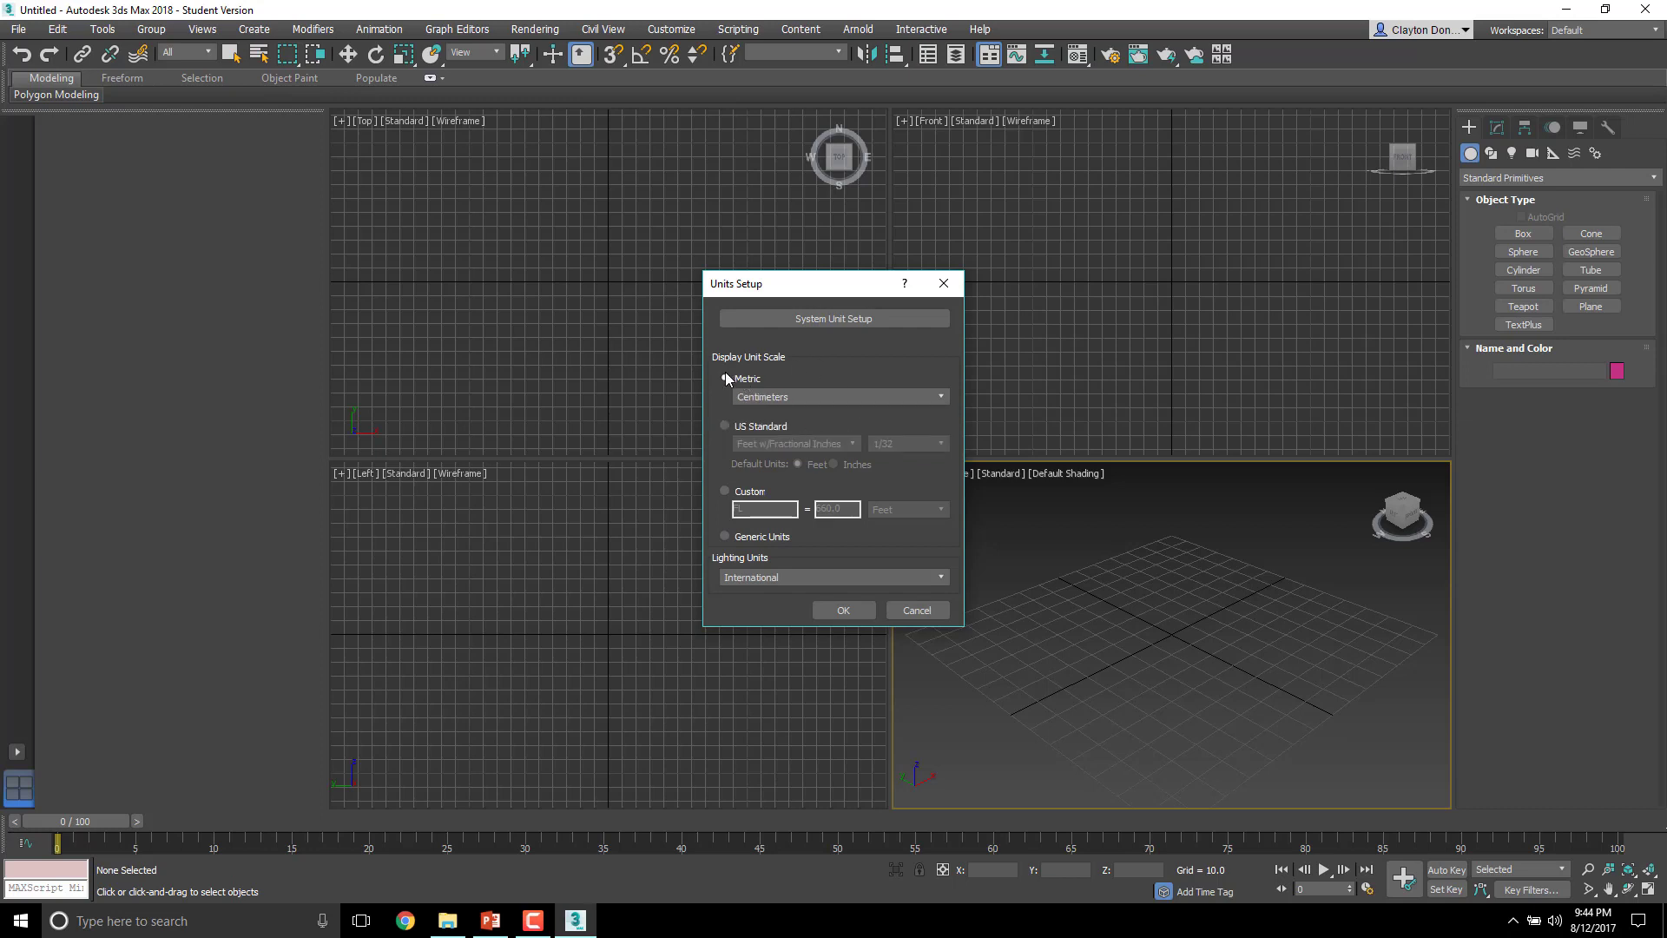
click(844, 612)
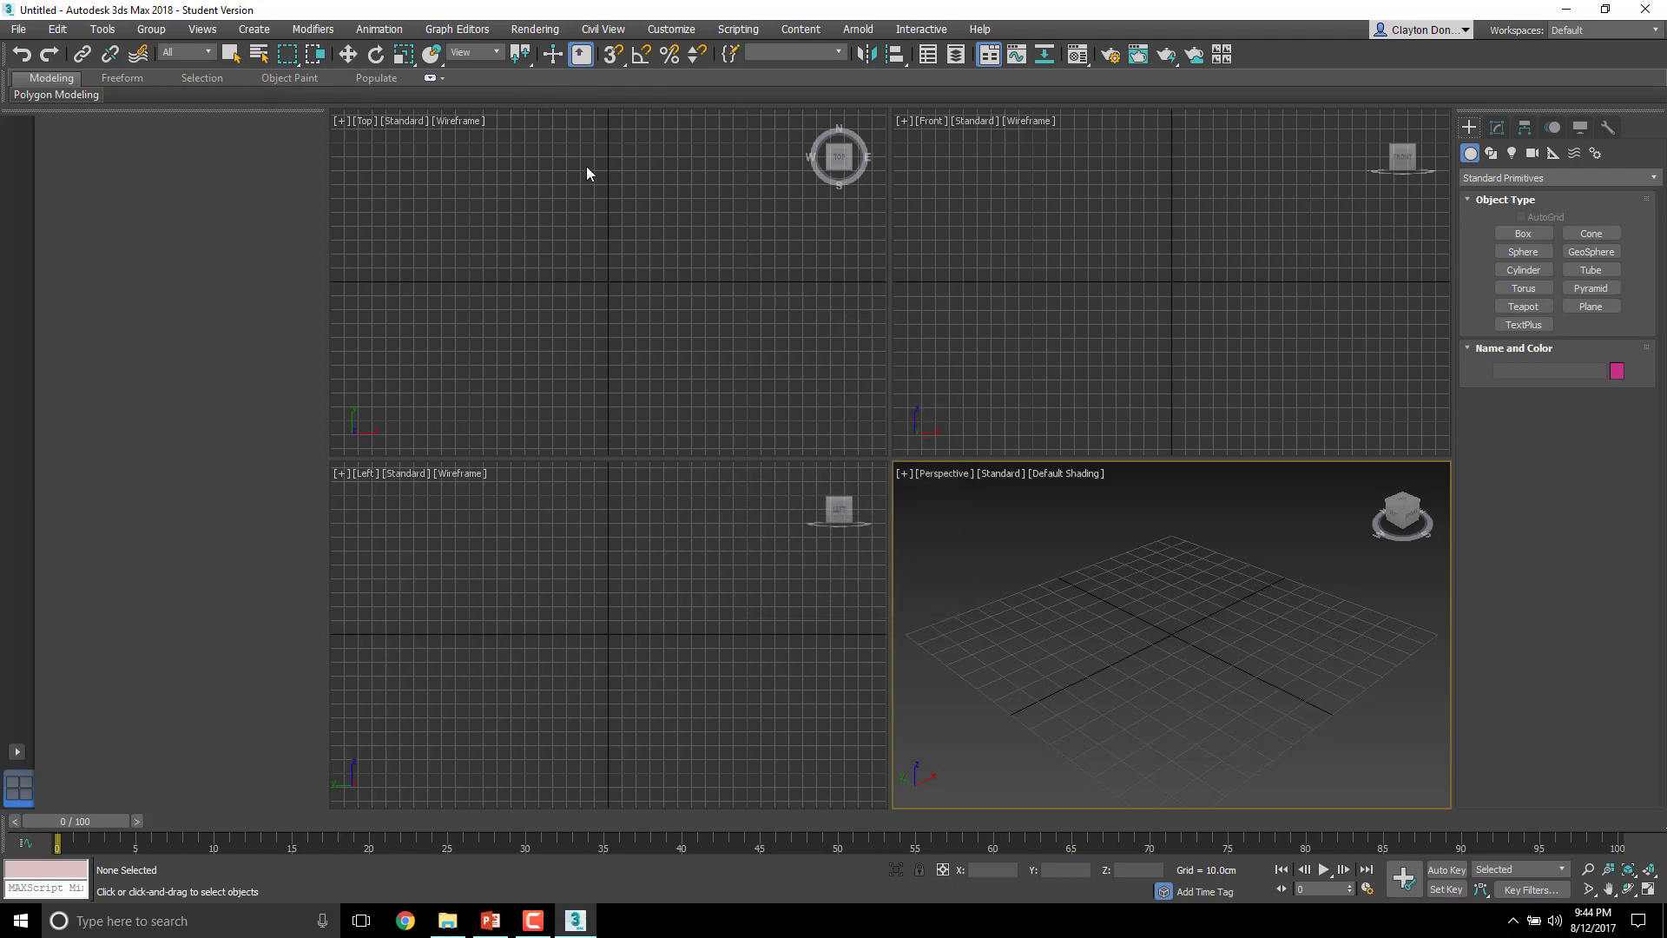
Set Scene Undo Levels to 500 in Preference Settings and confirm
click(662, 30)
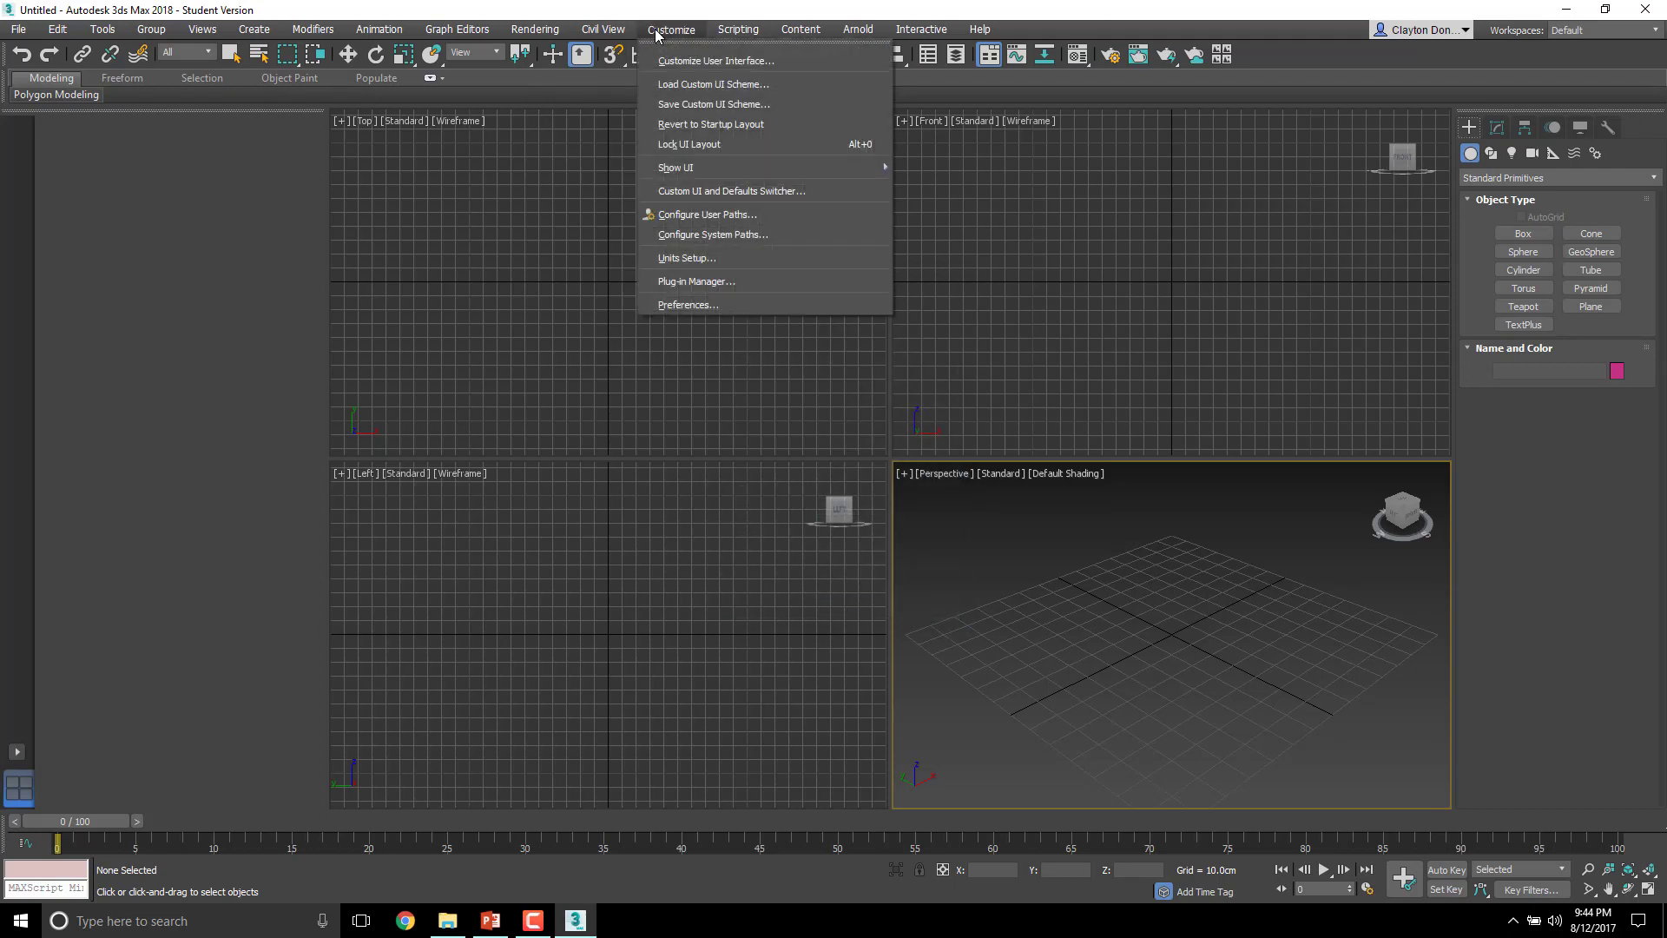
click(683, 306)
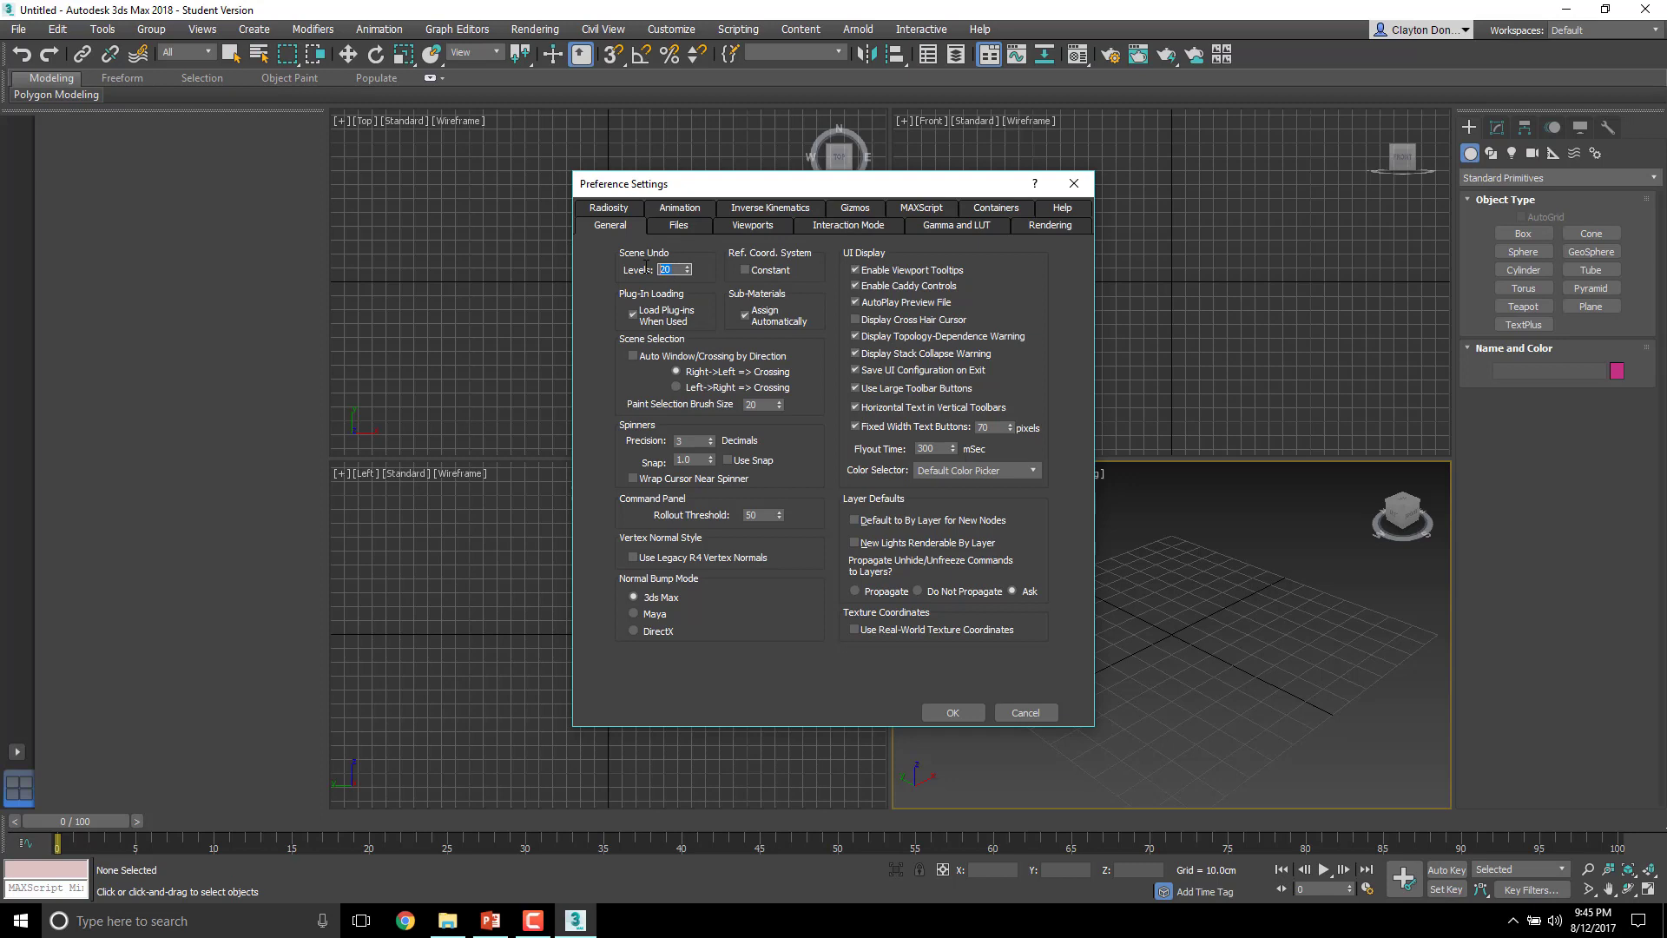
text(500)
click(952, 717)
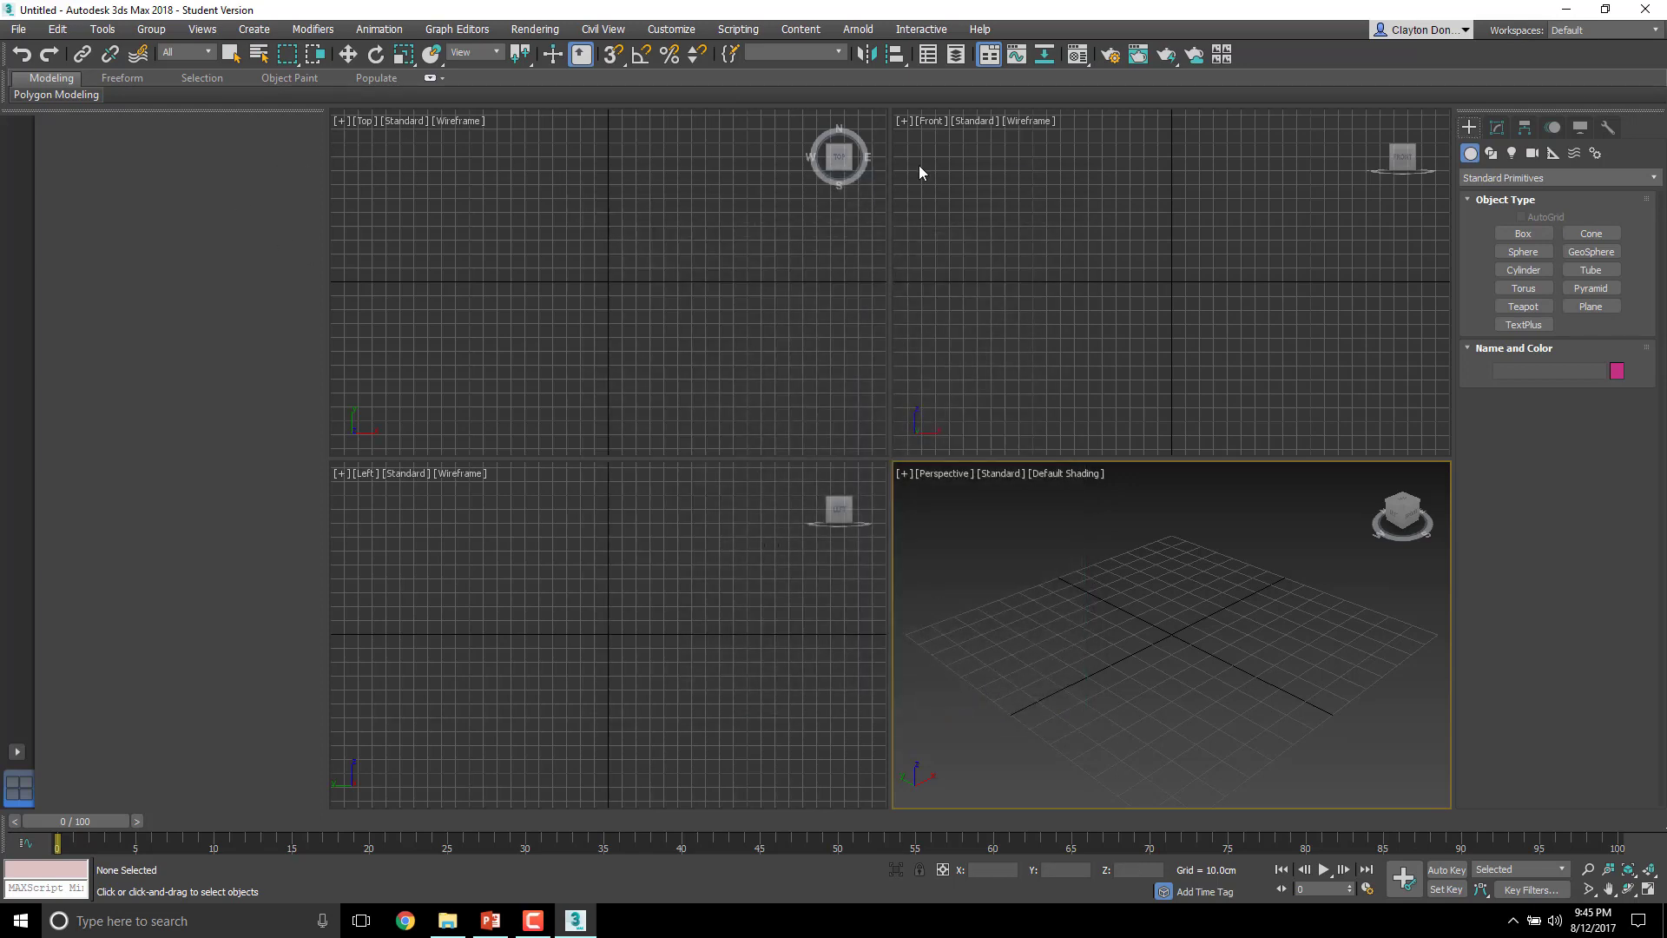
Cycle activation through Front, Top, Left and Perspective viewports, then open Perspective's [+] menu
click(985, 168)
click(695, 262)
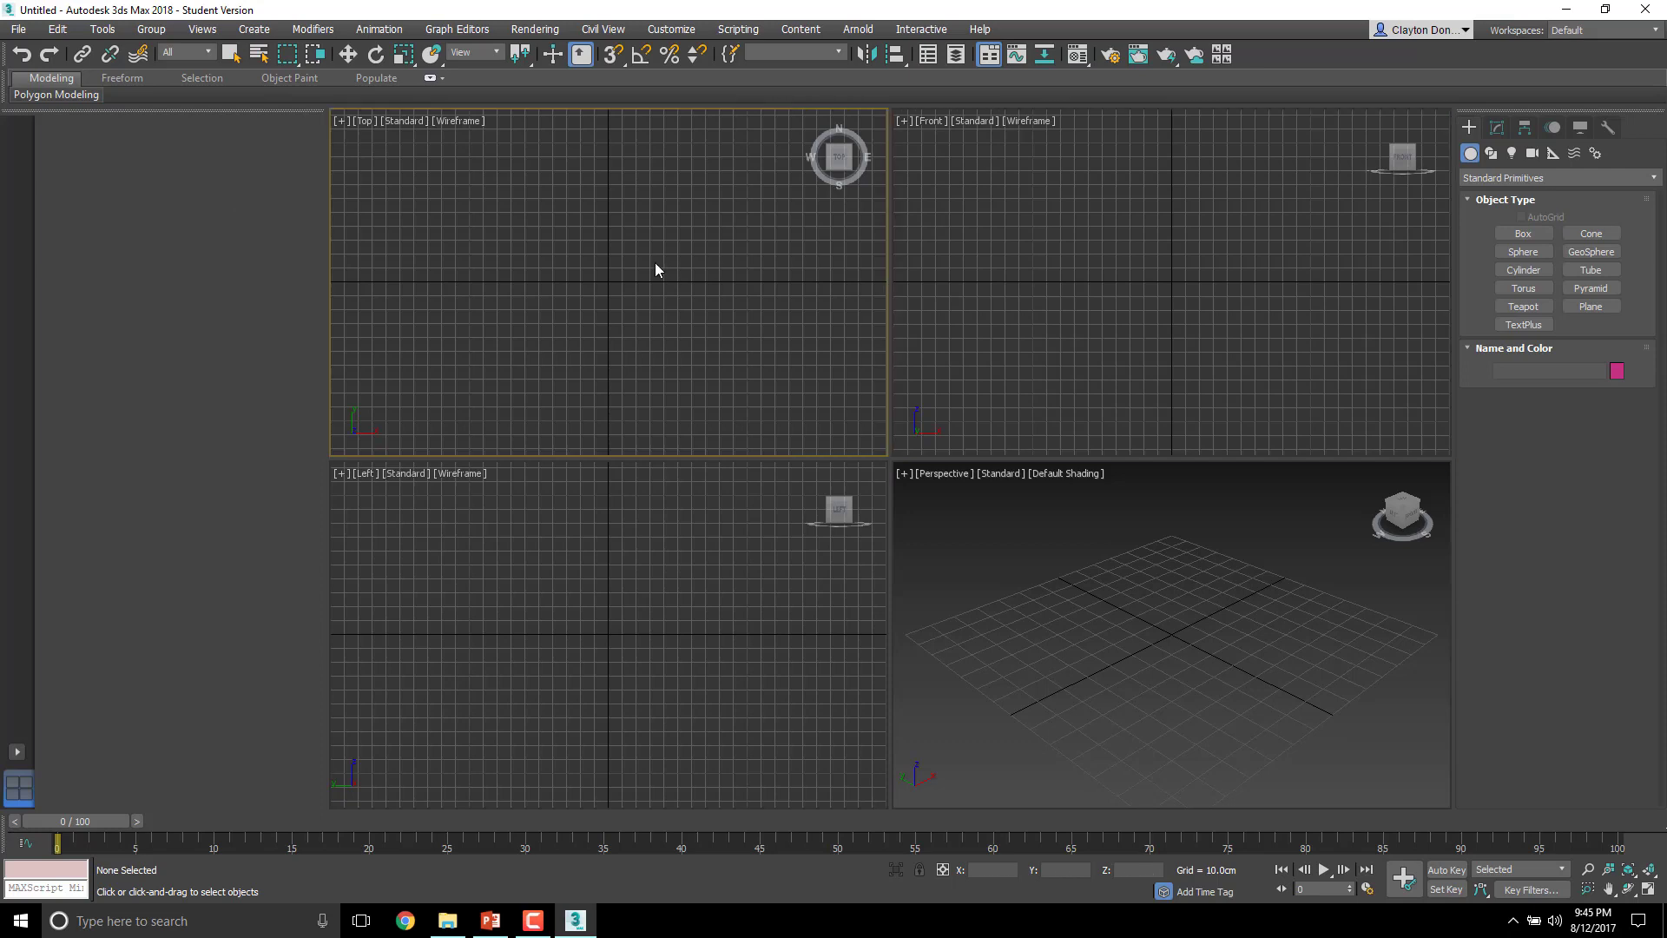
click(629, 540)
click(988, 548)
click(992, 334)
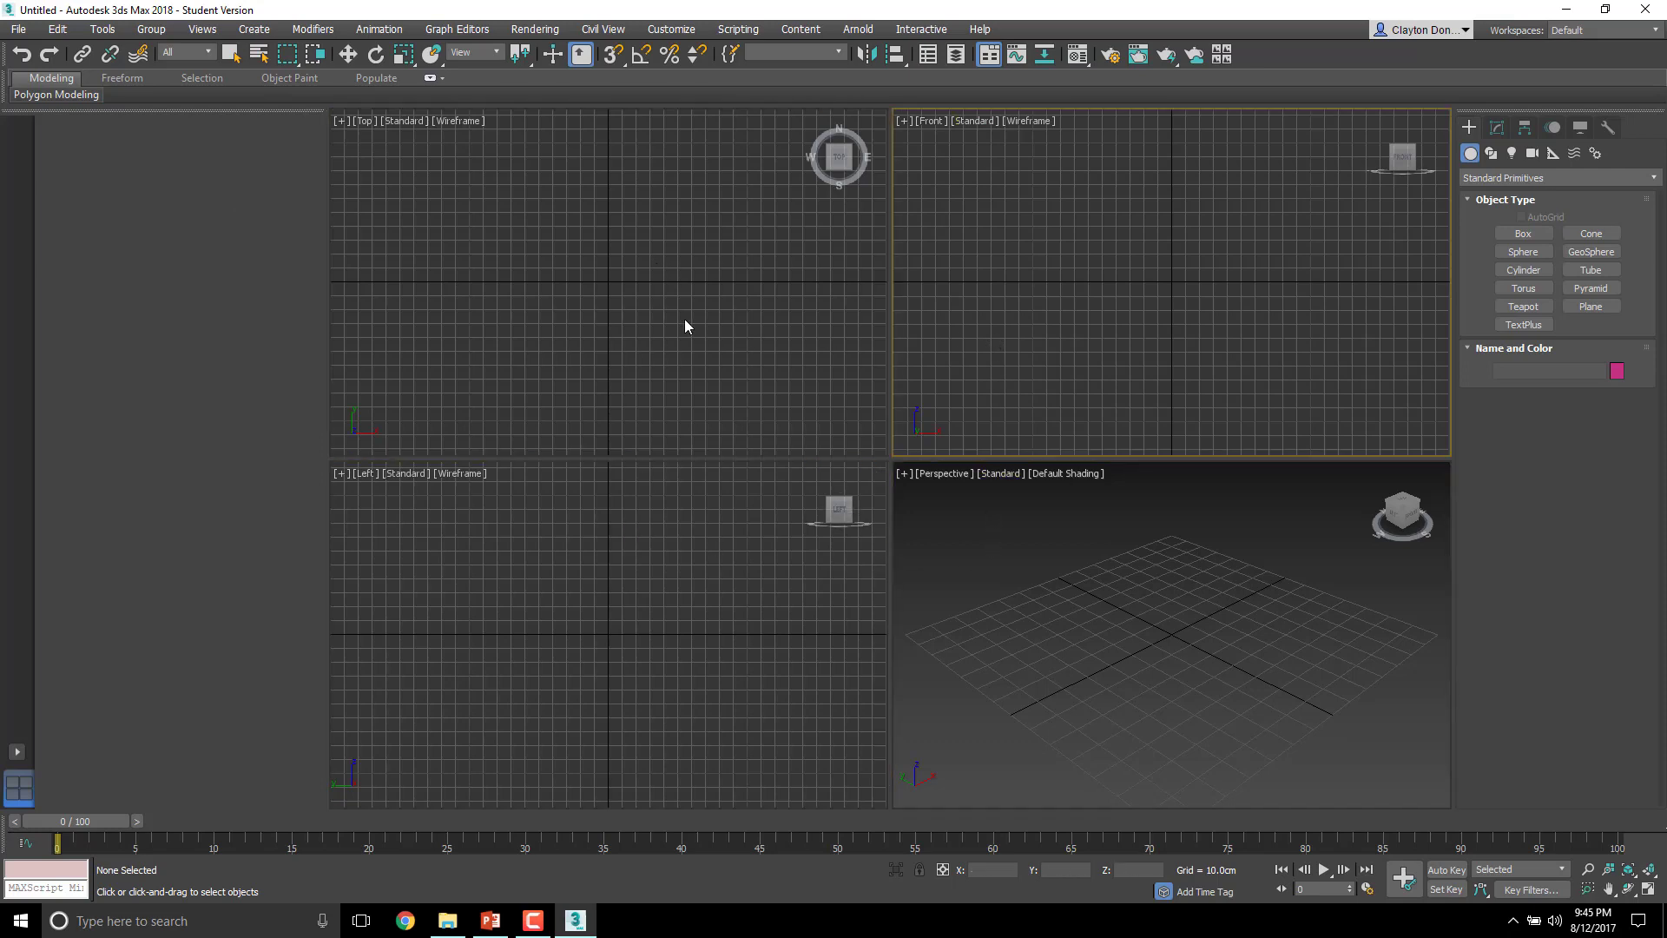
click(684, 329)
click(651, 643)
click(1066, 622)
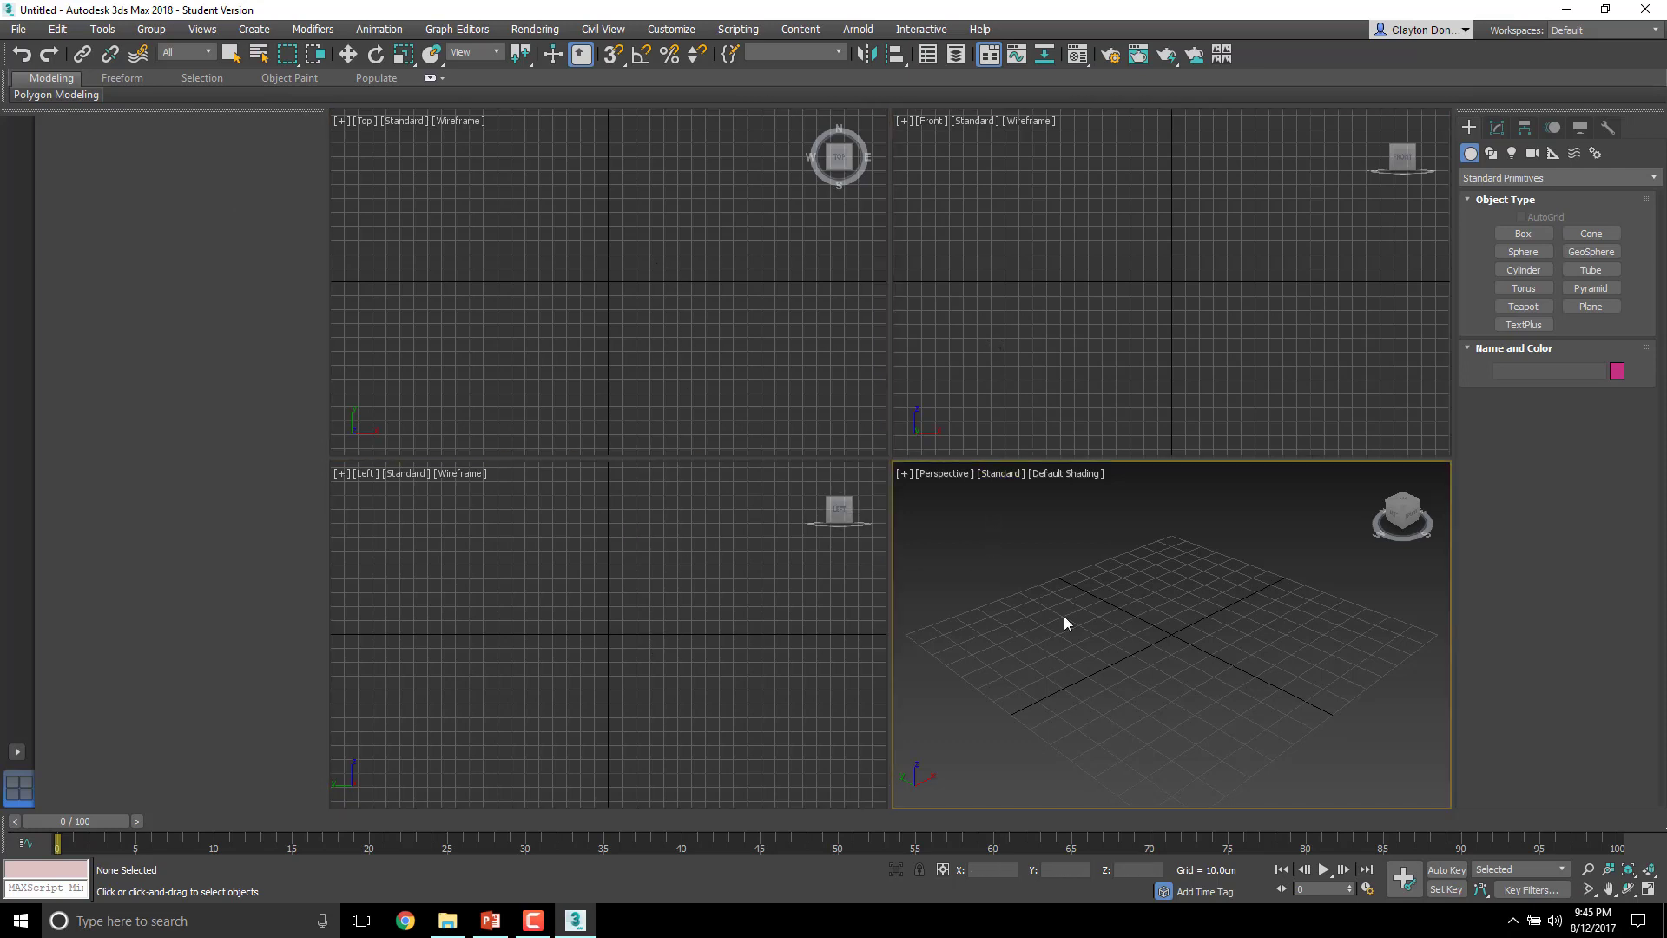
click(1025, 352)
click(643, 373)
click(639, 509)
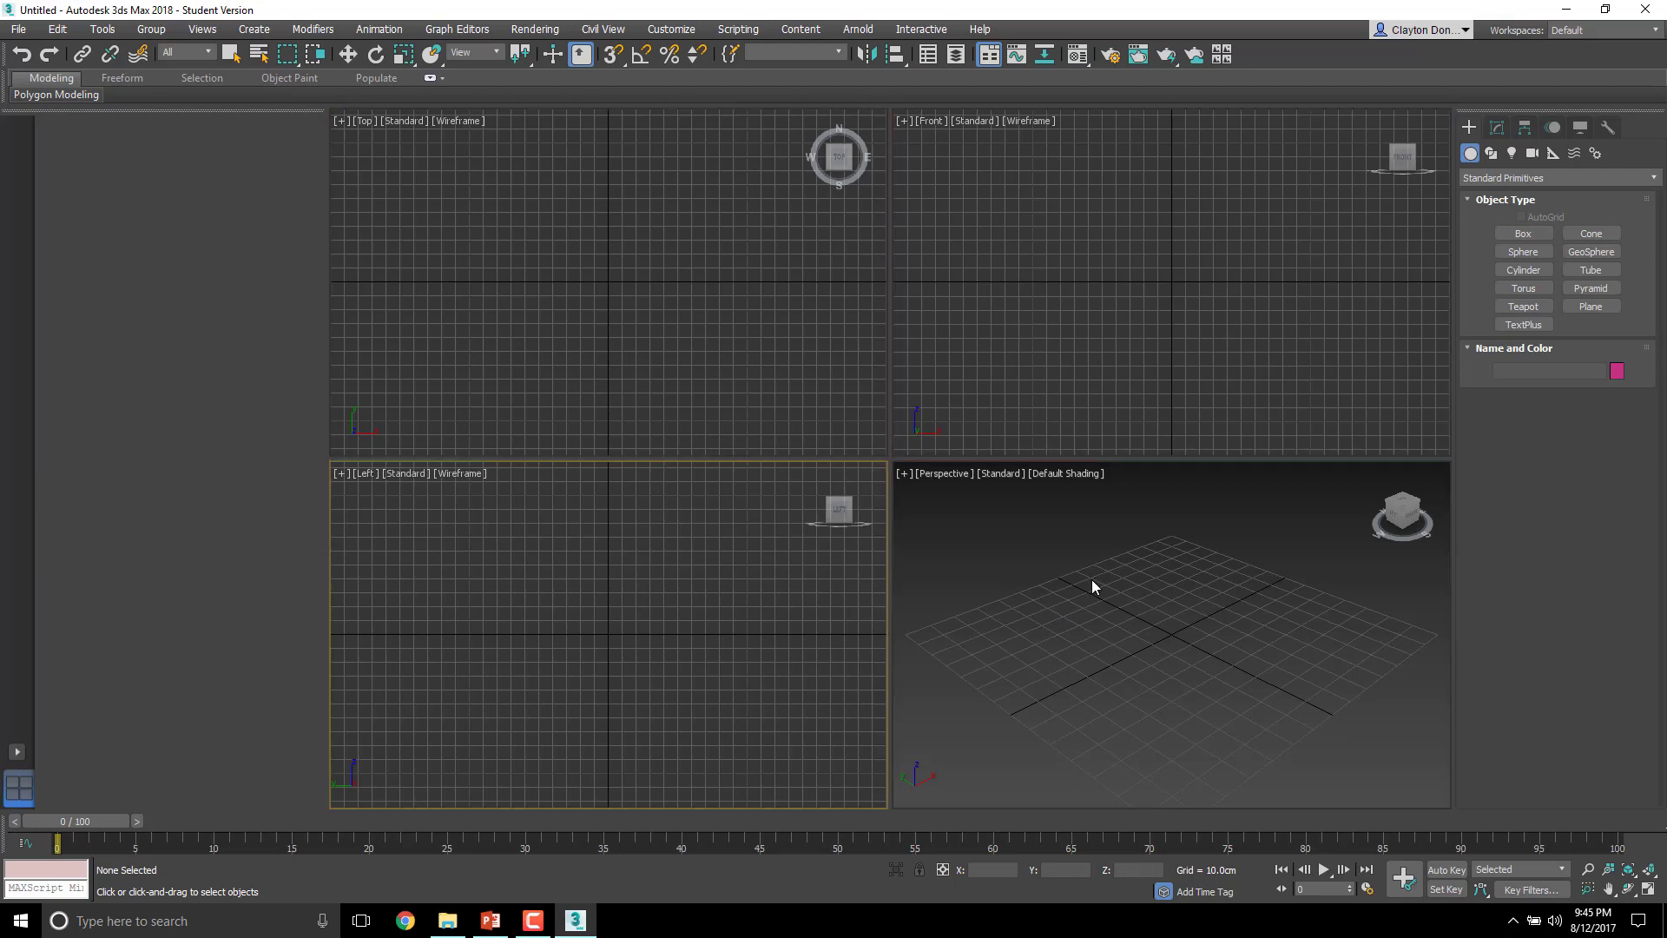
click(1129, 592)
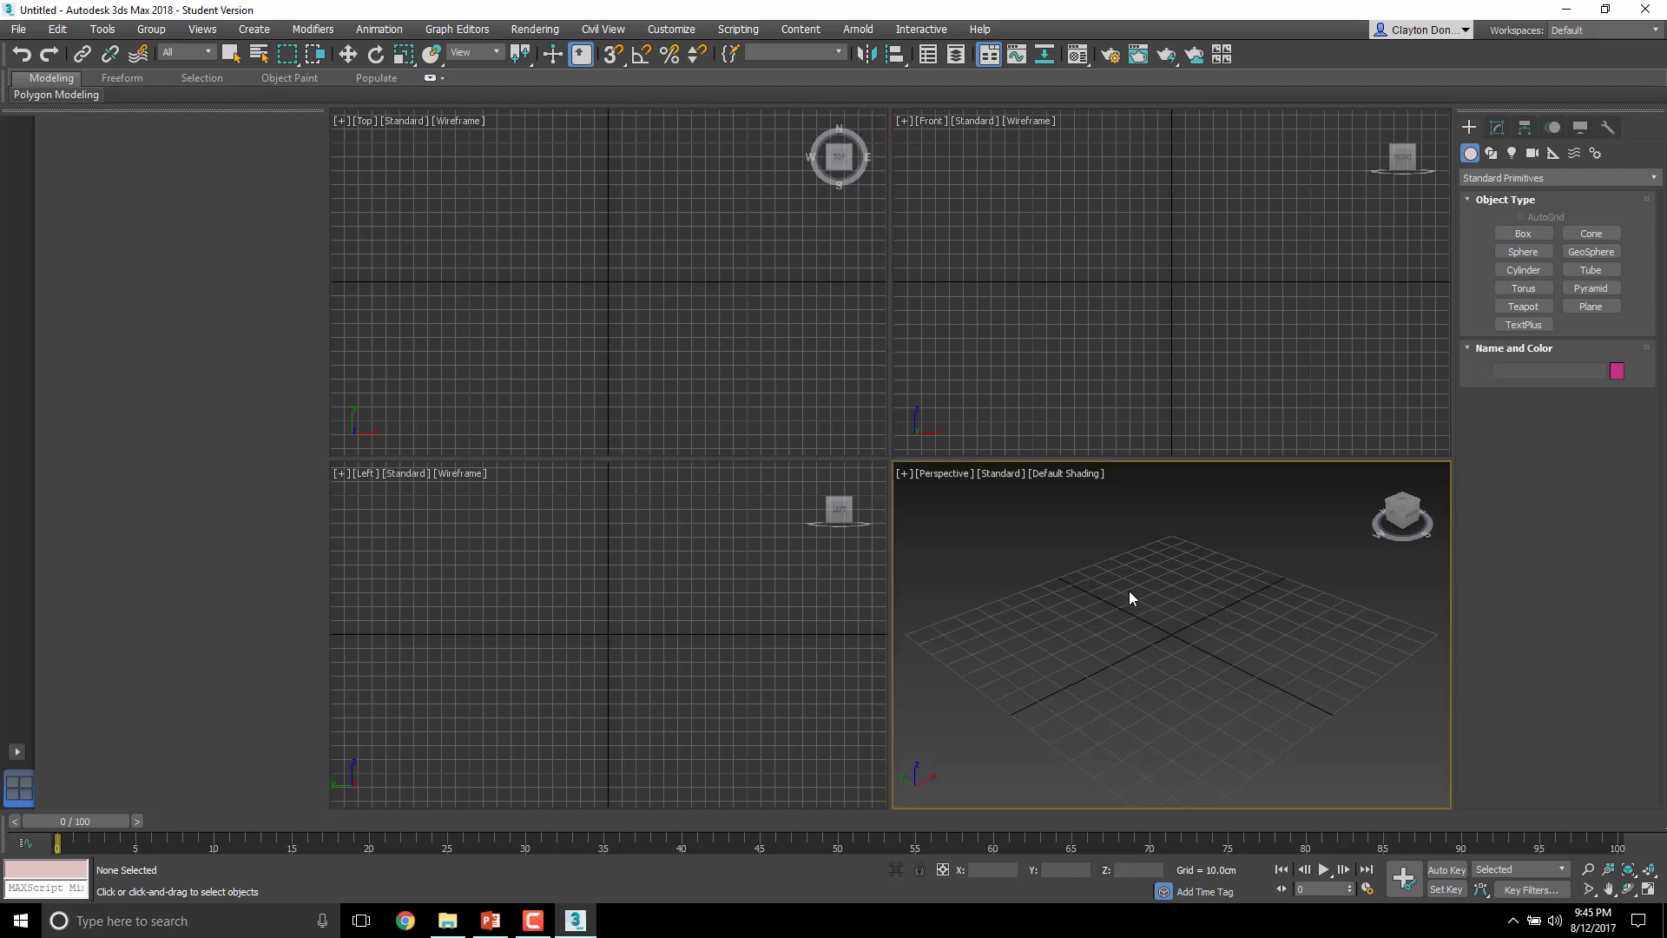
click(904, 476)
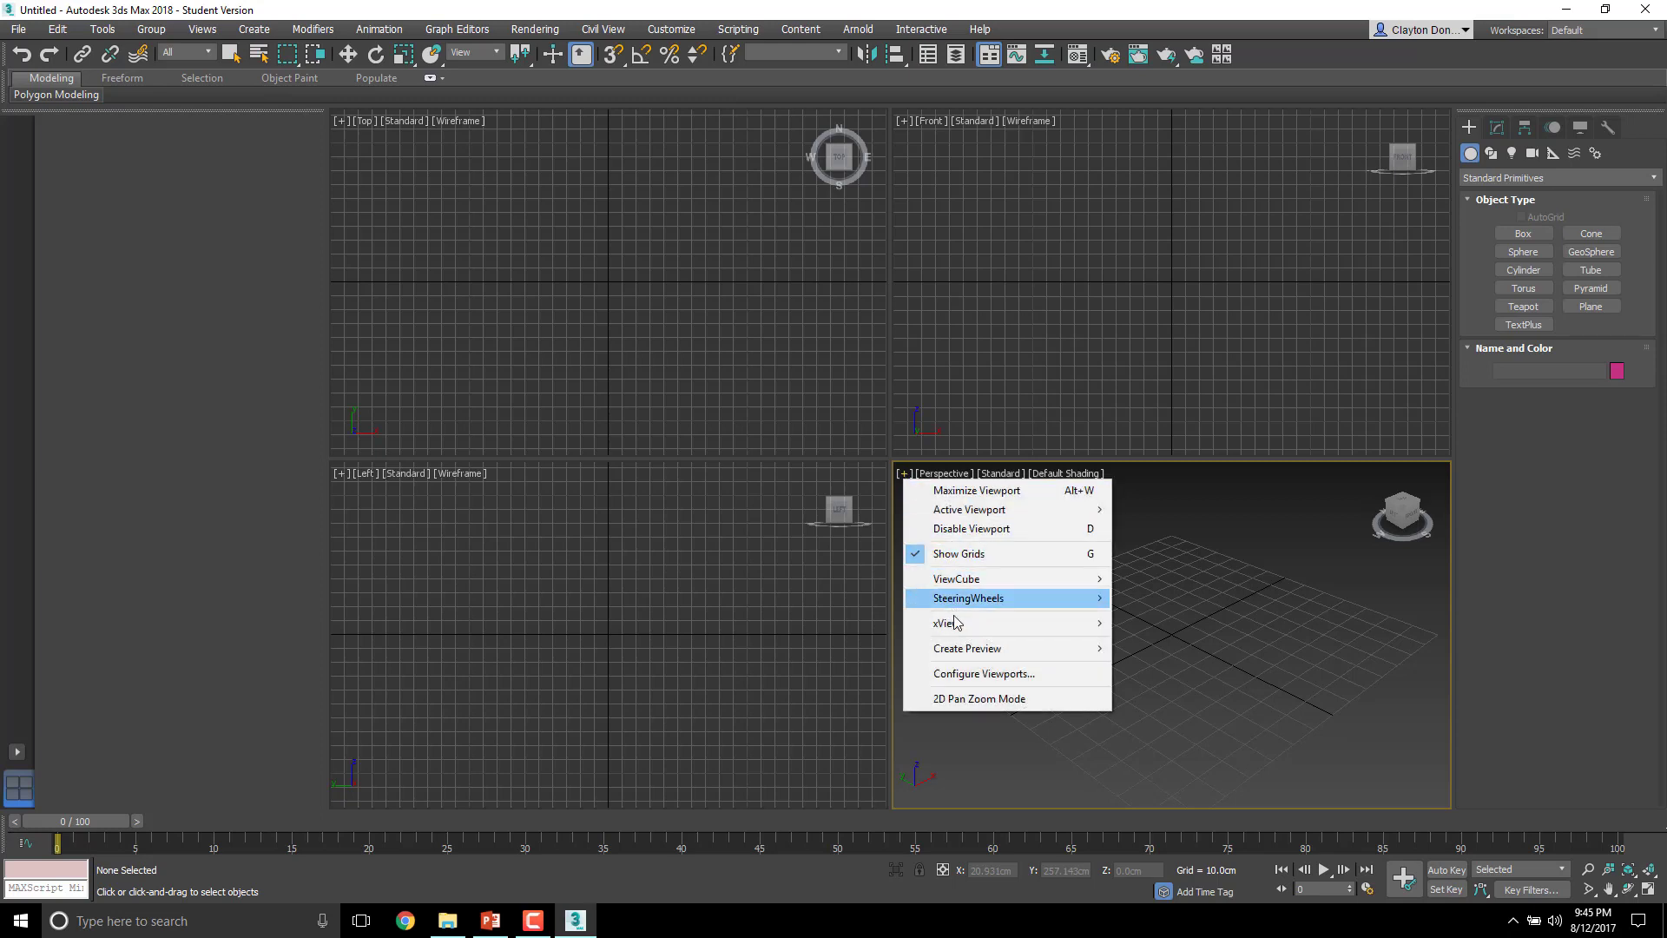
In Configure Viewports, set the Texture Maps resolution to 4096 and apply
click(1023, 678)
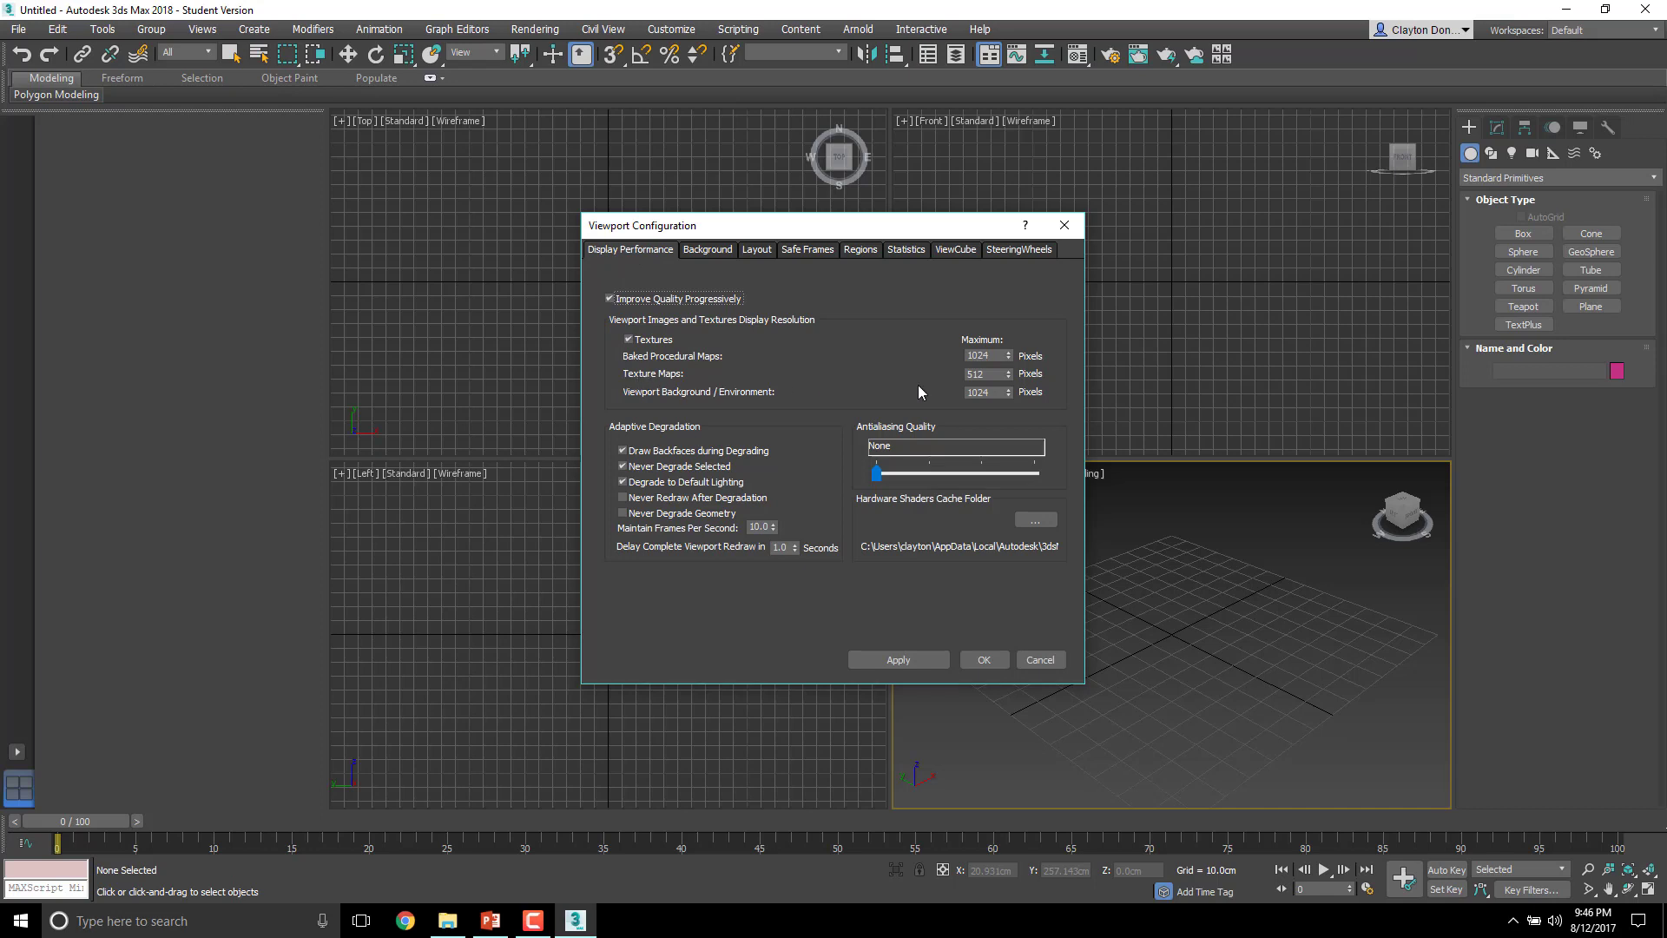
double_click(991, 373)
text(4096)
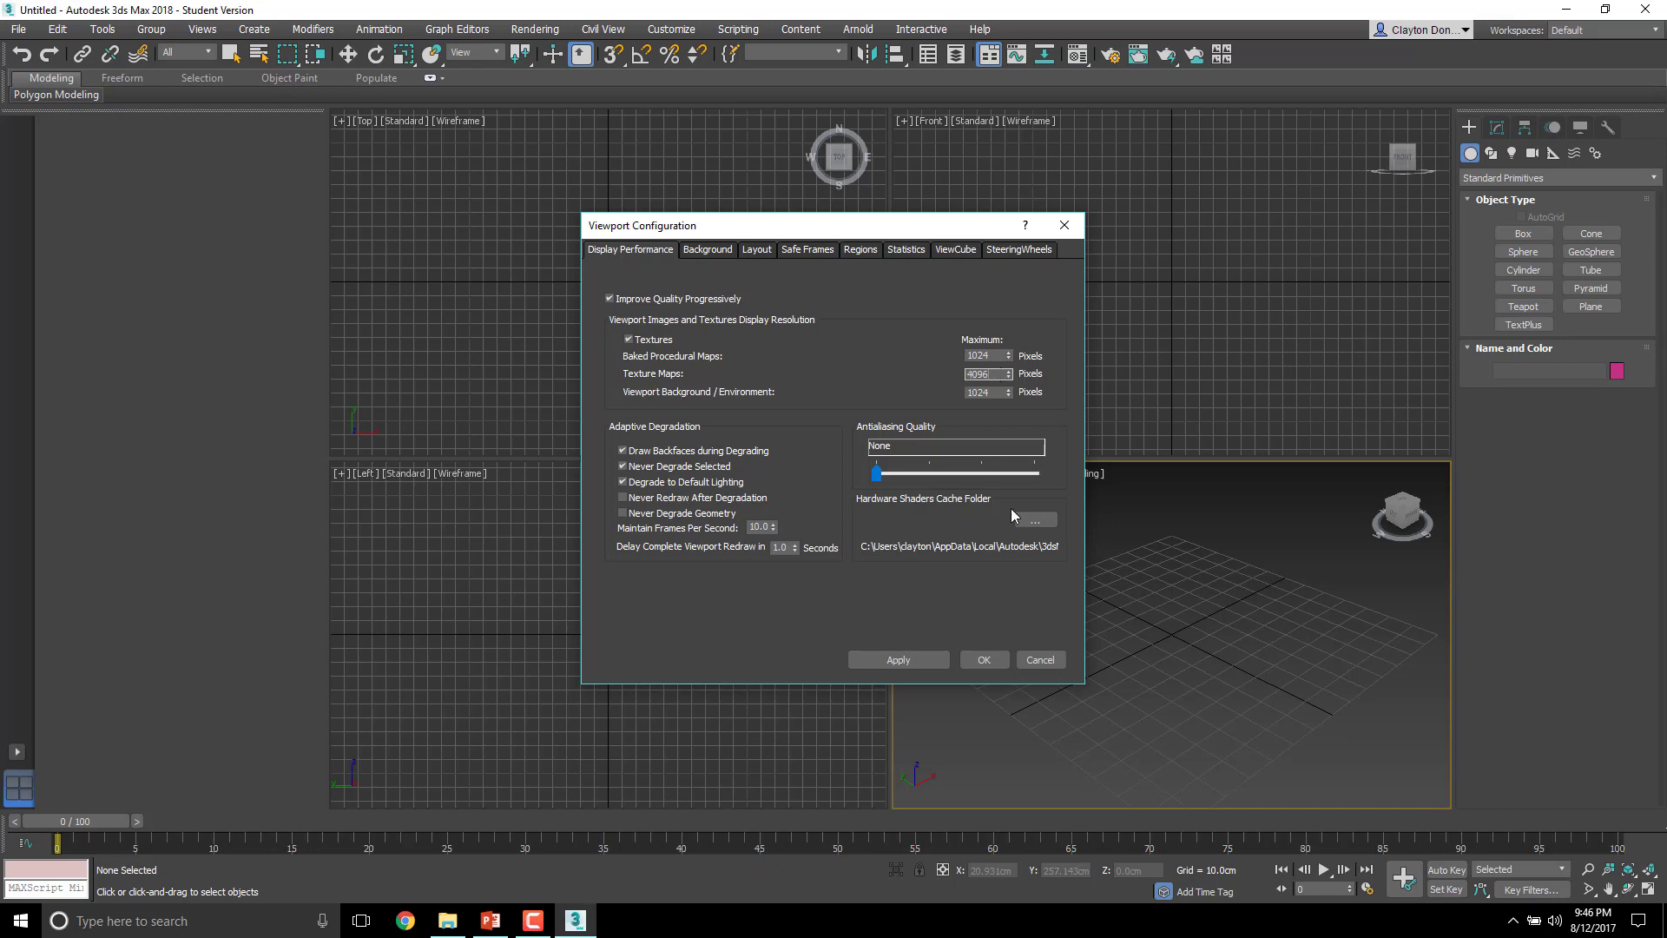
click(909, 662)
Configure statistics to show edge counts, hide frames per second, and report Total + Selection
click(908, 250)
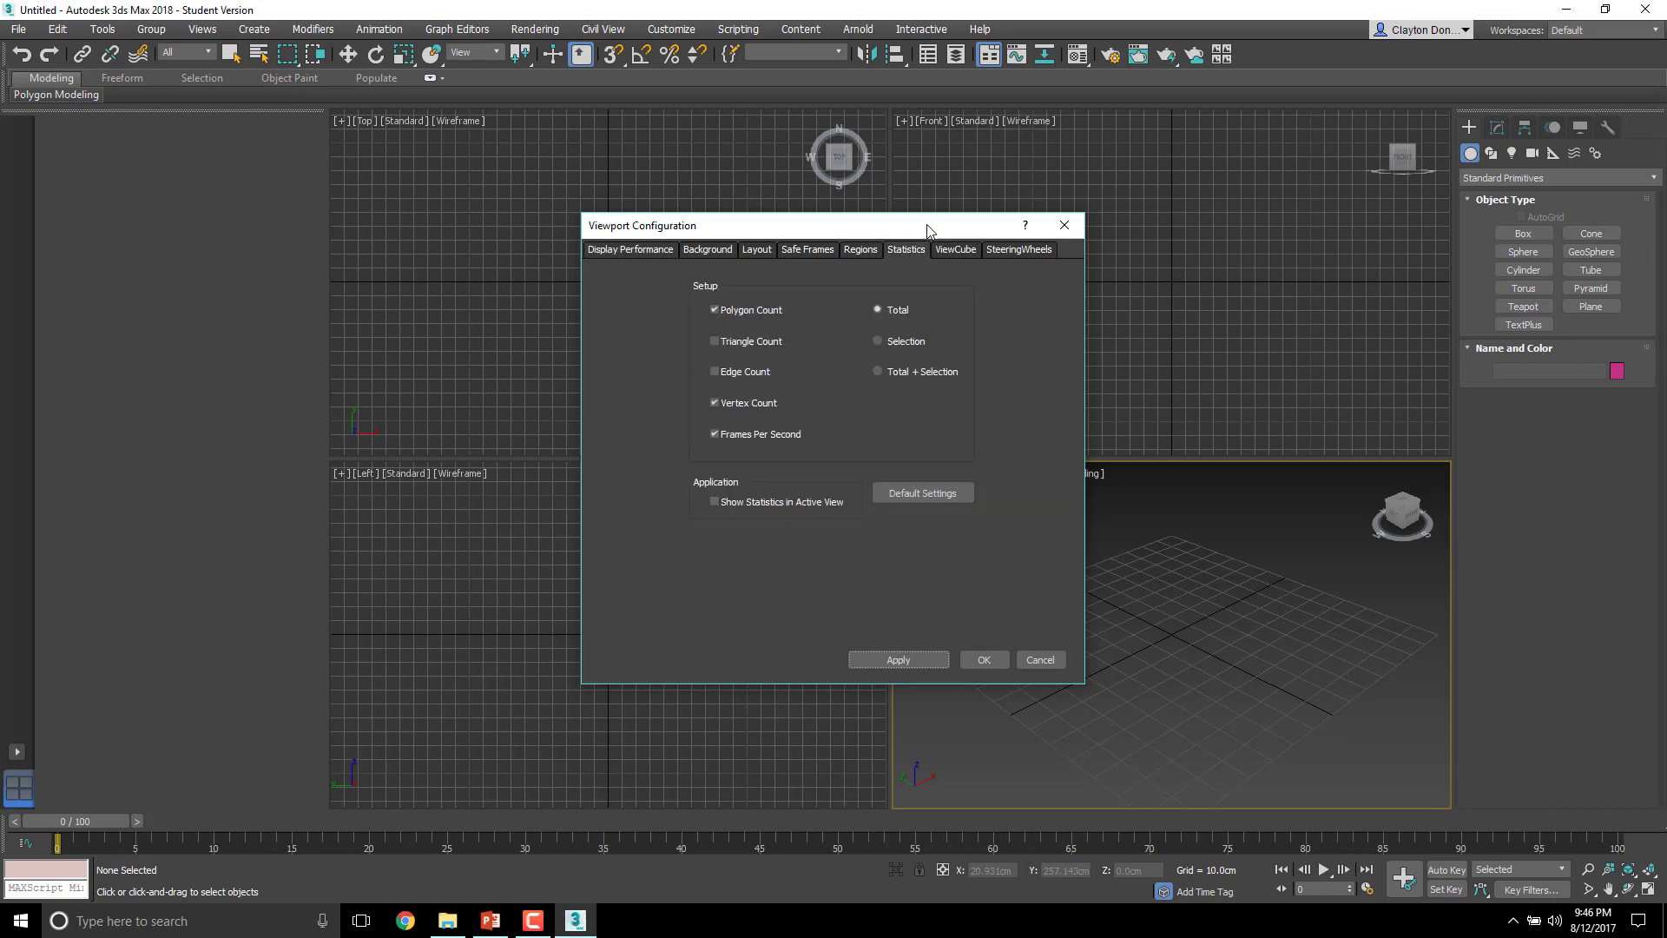
mouse_move(927, 229)
mouse_down()
mouse_move(855, 214)
mouse_move(936, 225)
mouse_up()
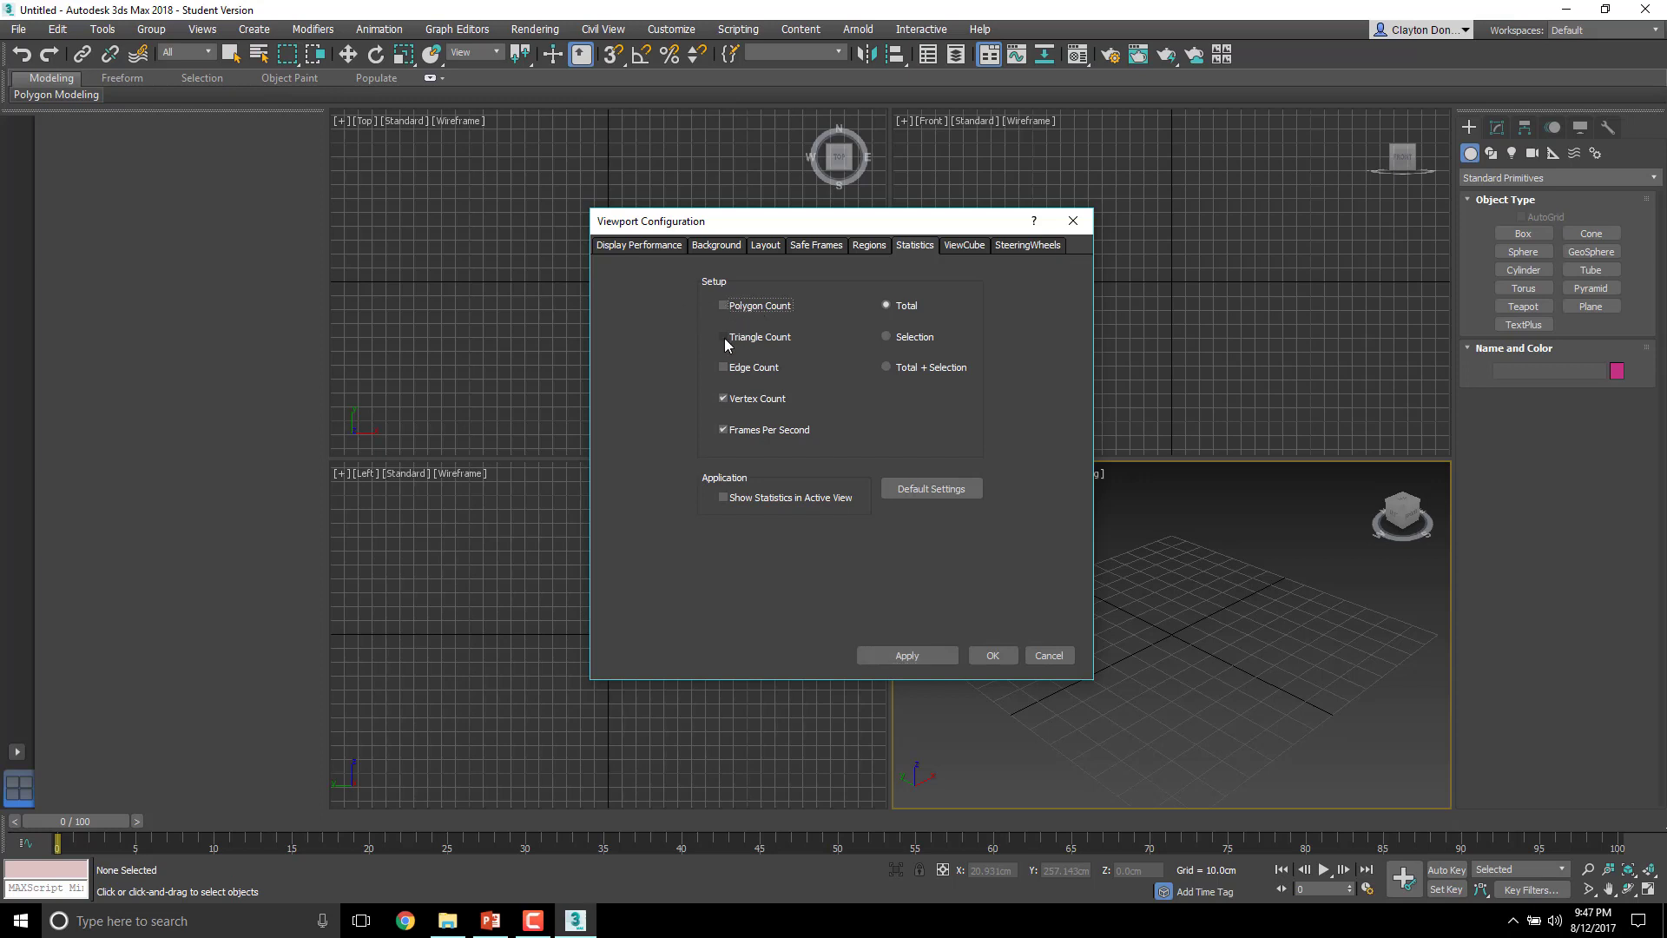
click(726, 369)
click(726, 431)
click(886, 368)
click(920, 654)
click(963, 247)
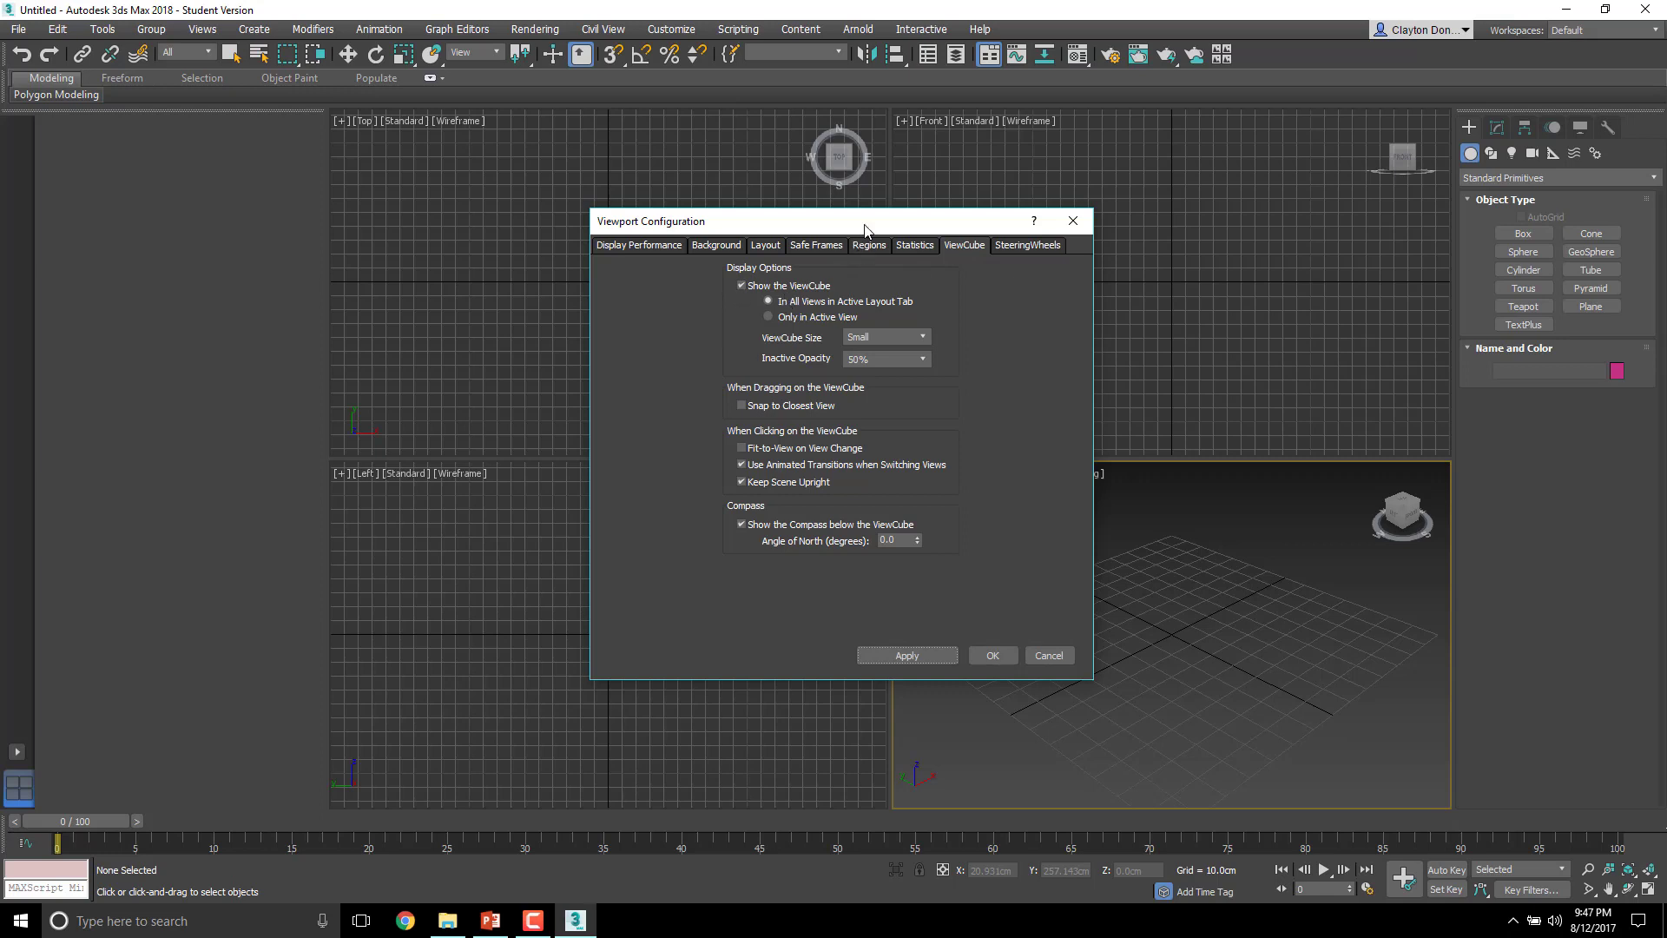
Uncheck 'Show the ViewCube', apply it, and close Viewport Configuration with OK
drag(865, 231, 723, 220)
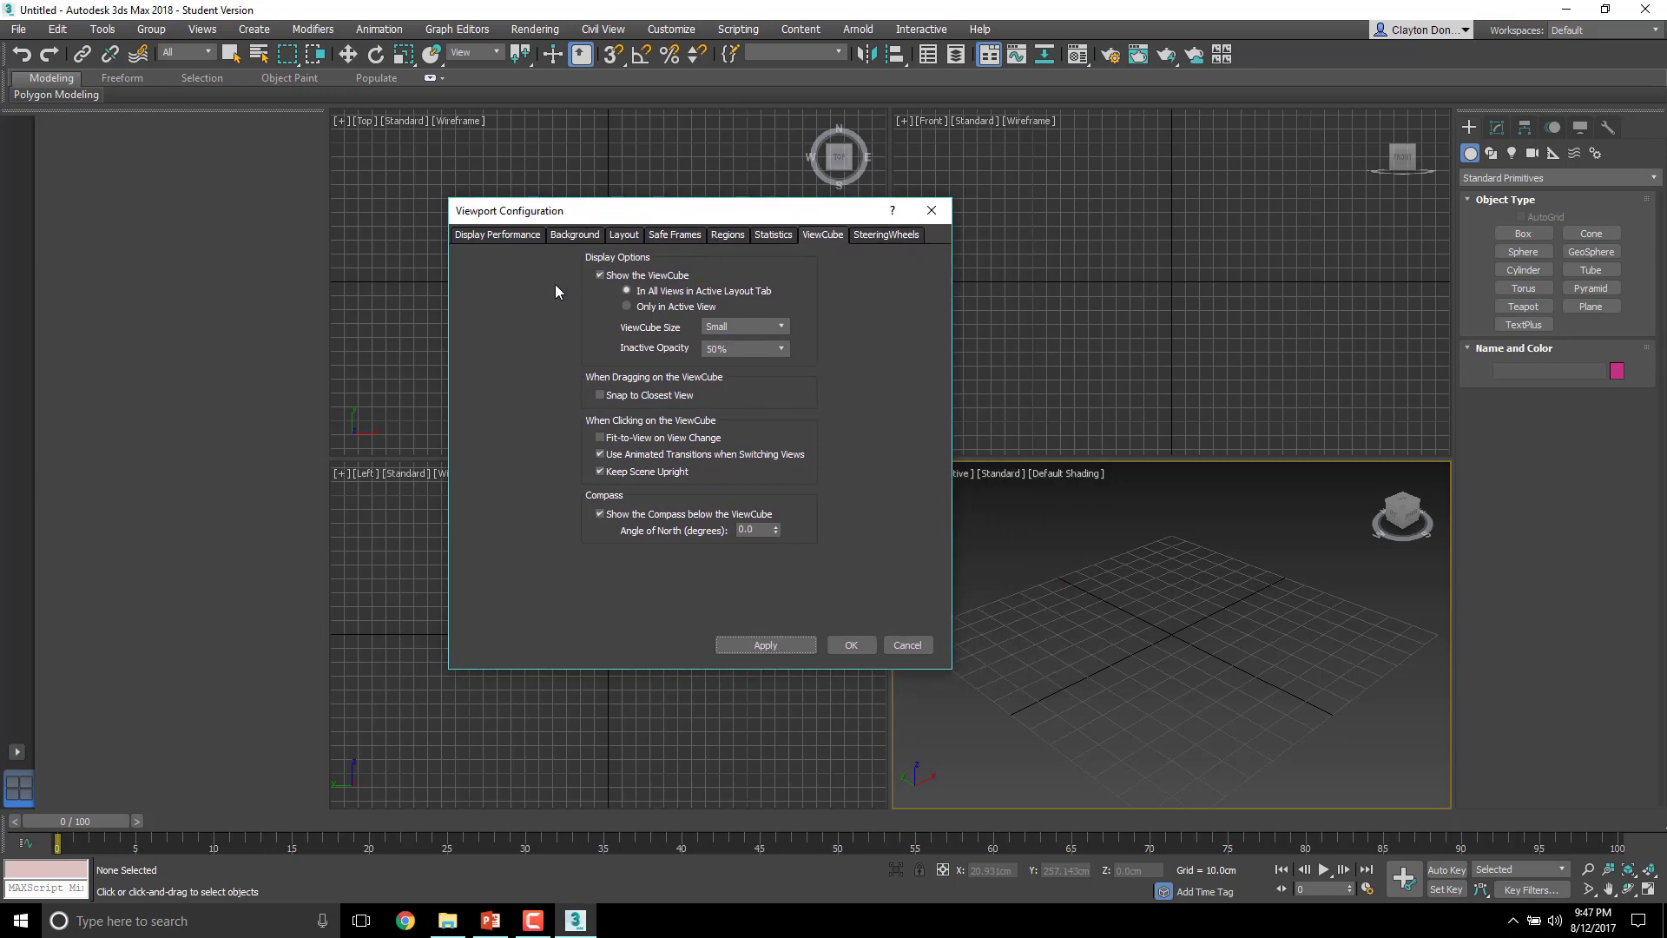
click(599, 274)
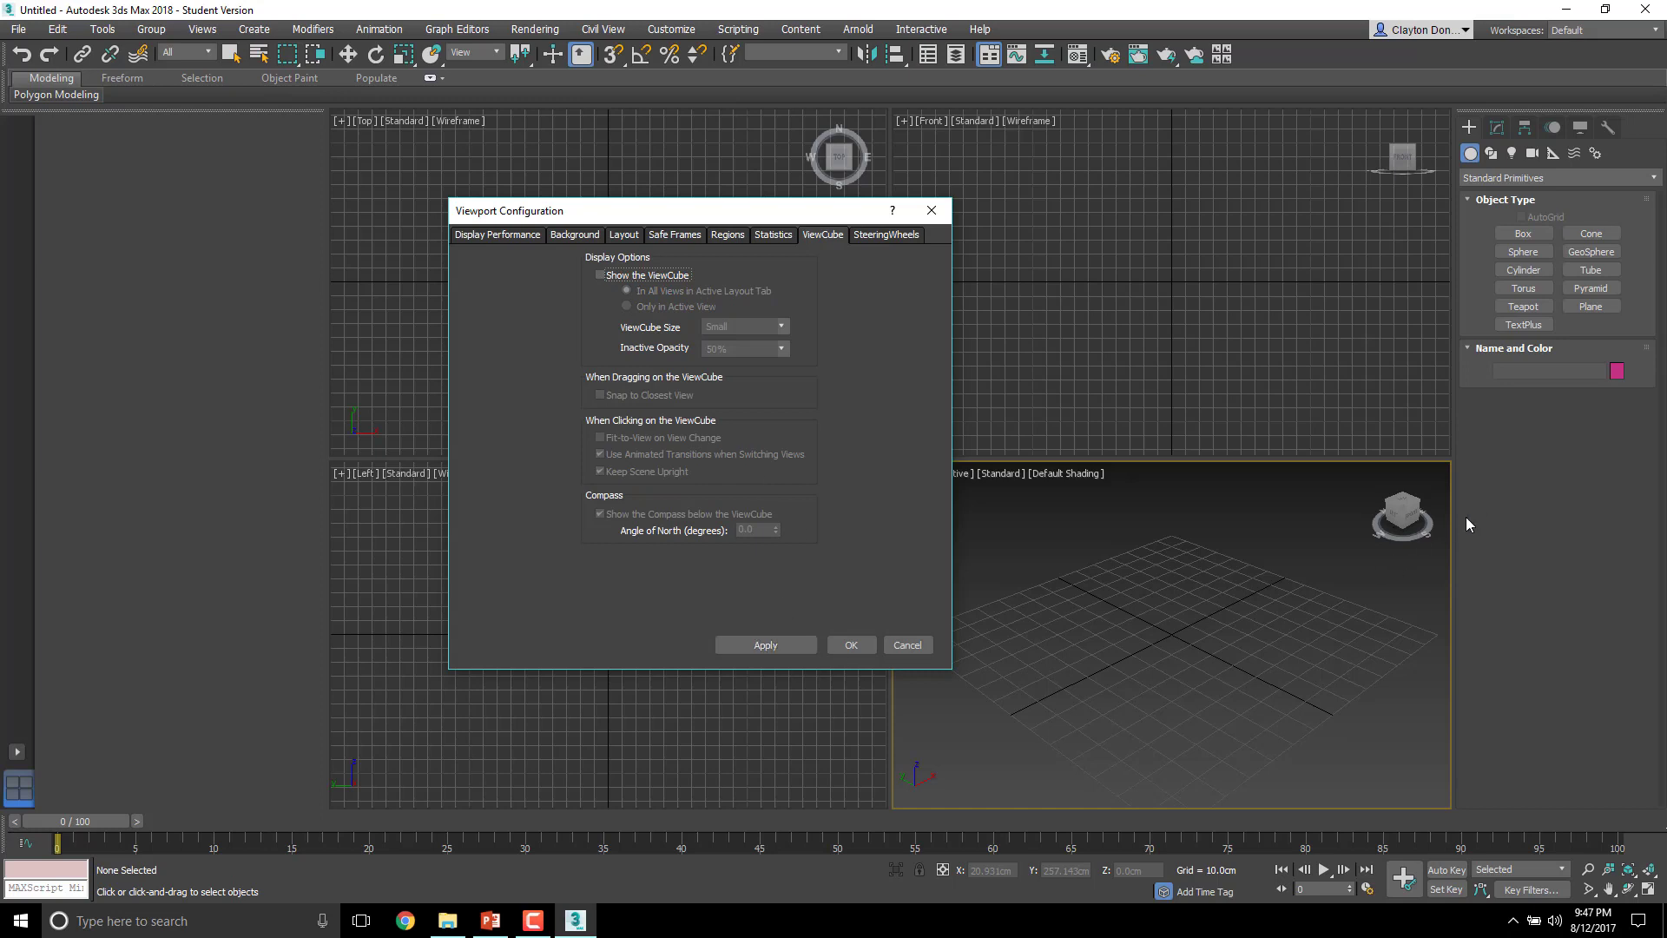
click(768, 644)
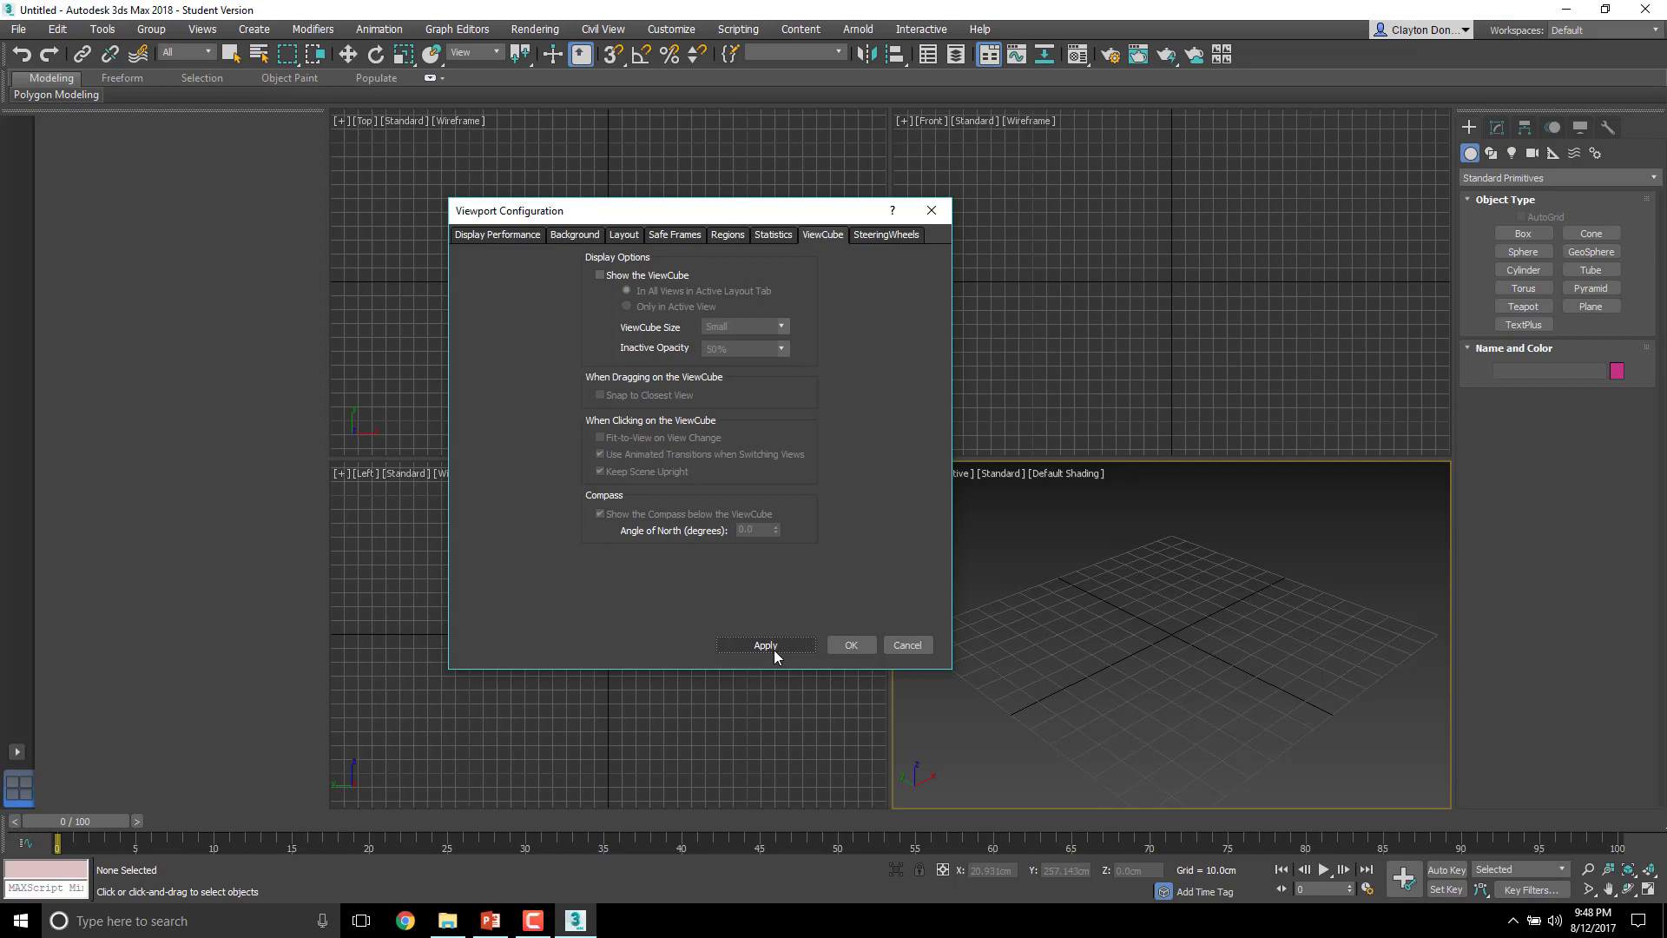
click(863, 643)
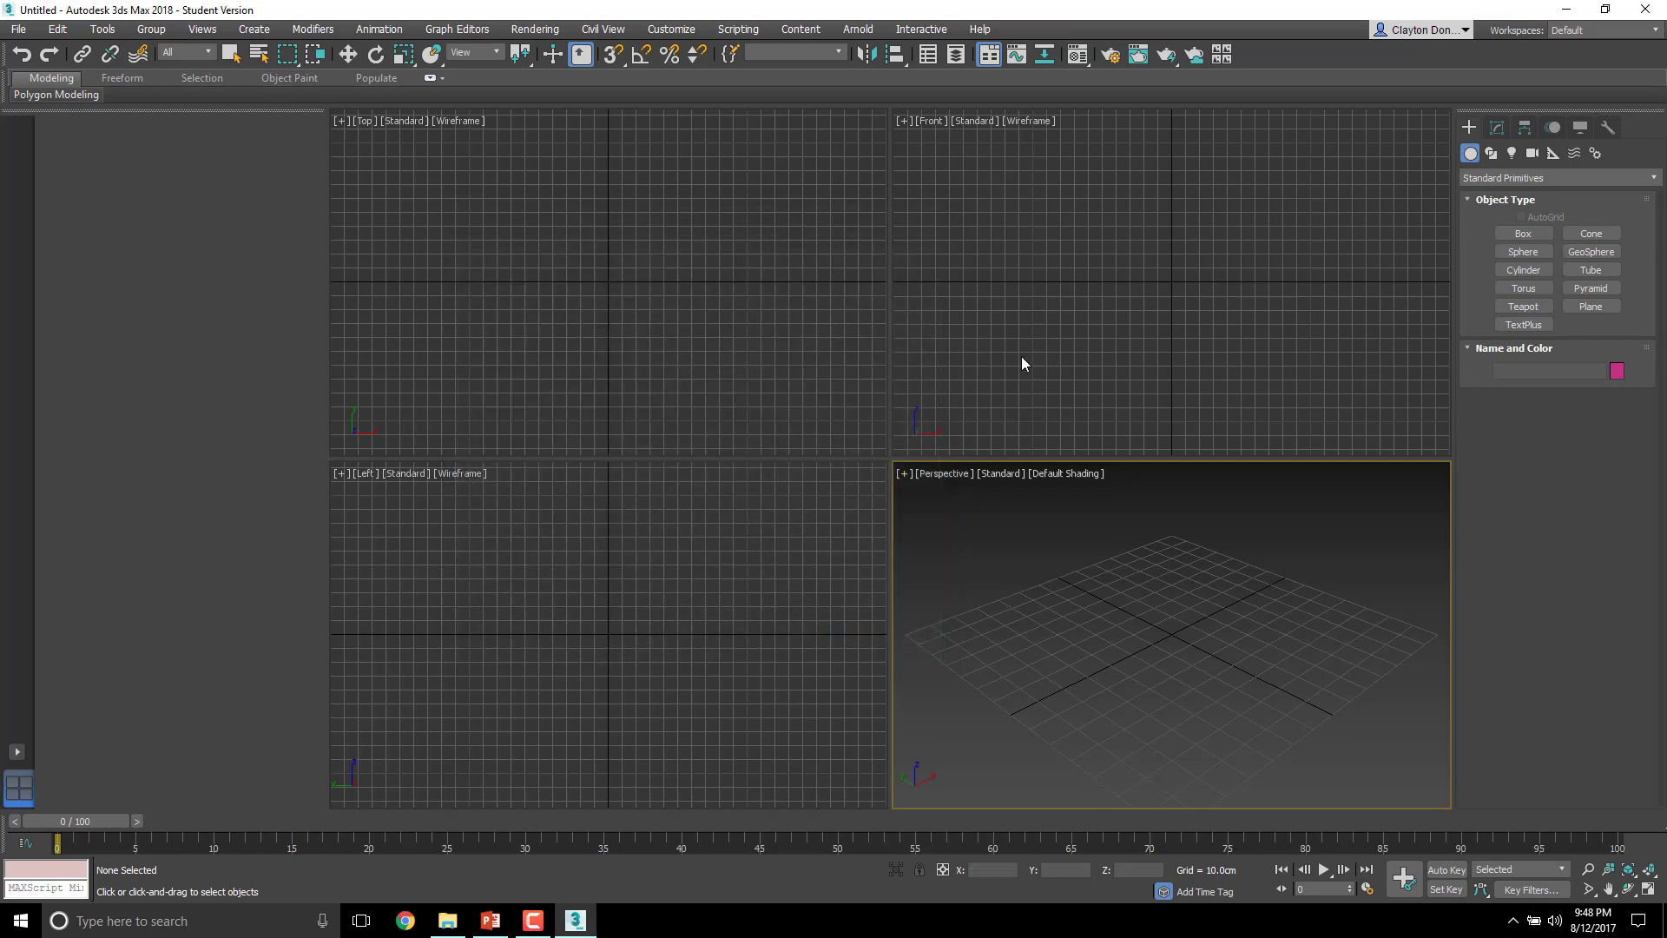